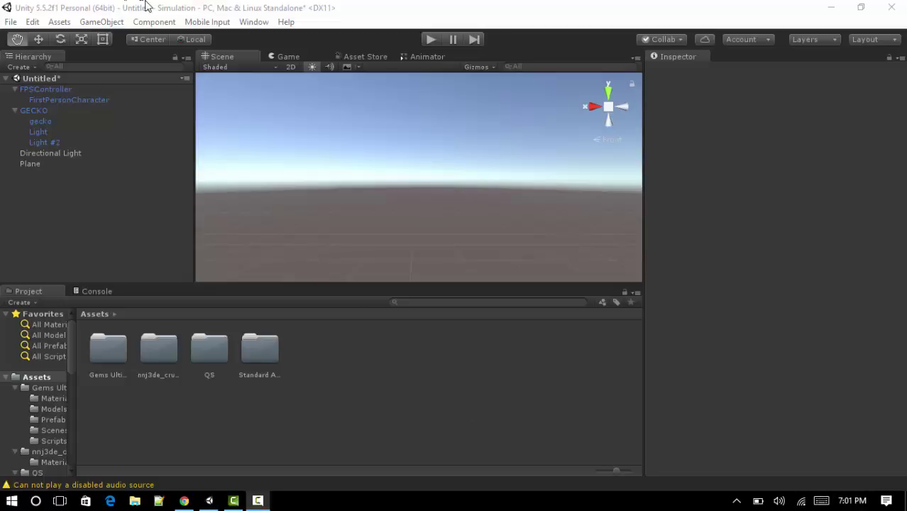
Step: Open the File menu in the Simulation project
left_click(11, 22)
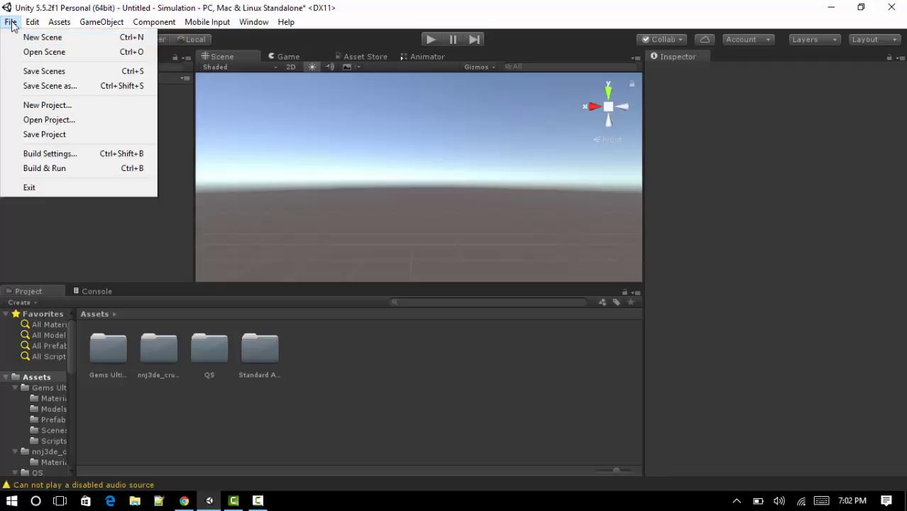
Step: Create a new 3D project named FlightSimulator, discarding the old scene's unsaved changes
left_click(66, 105)
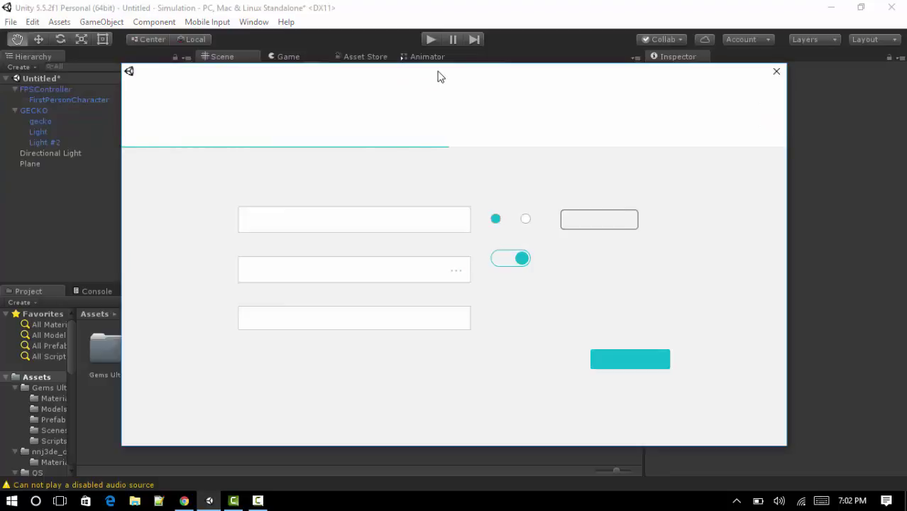
left_click(381, 218)
left_click_drag(381, 219, 200, 216)
type("Flight")
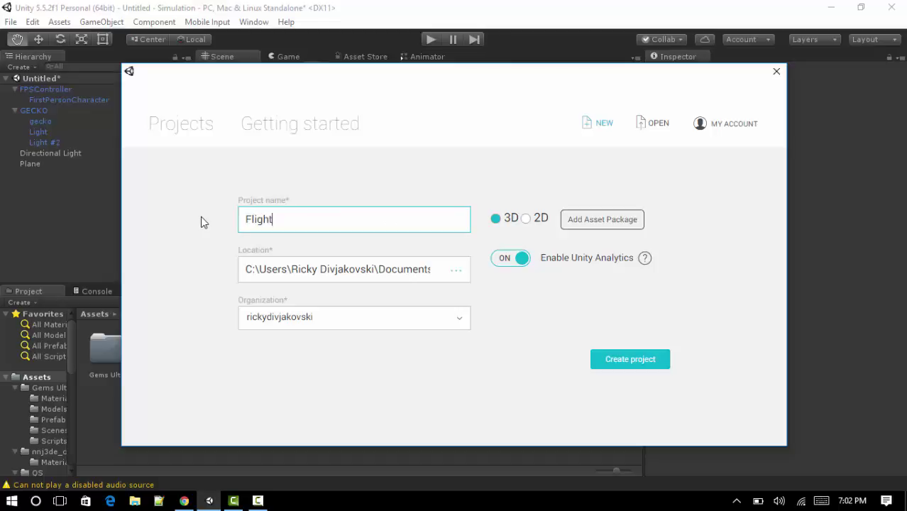
type("Simulator")
left_click(496, 220)
left_click(630, 359)
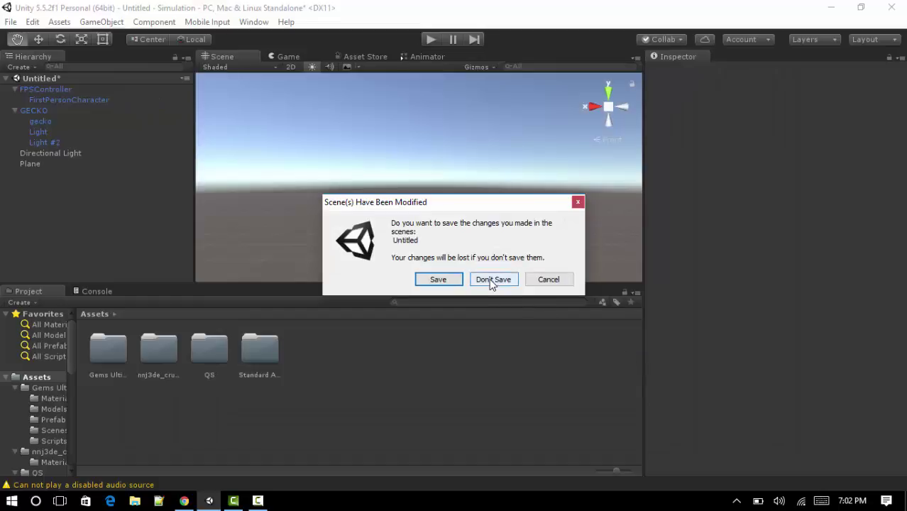
left_click(491, 281)
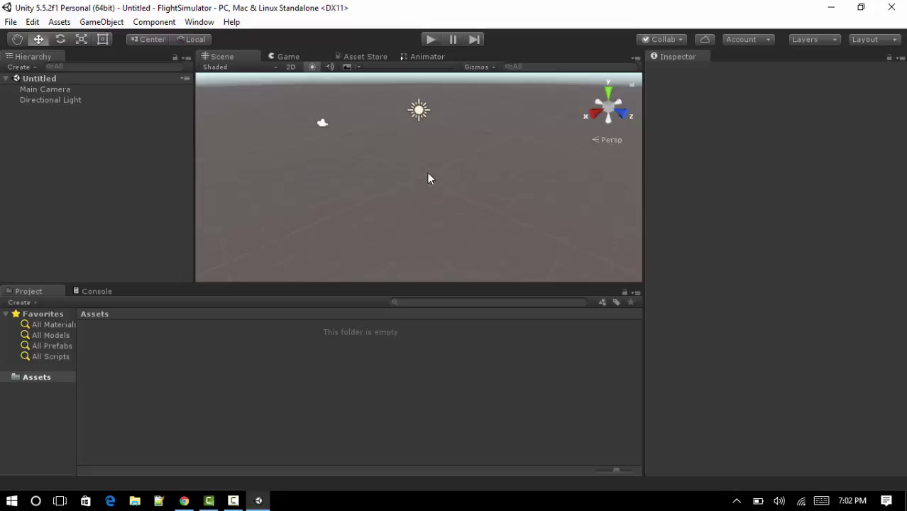
Step: Inspect the default Main Camera and Directional Light, then clear the selection
left_click(320, 123)
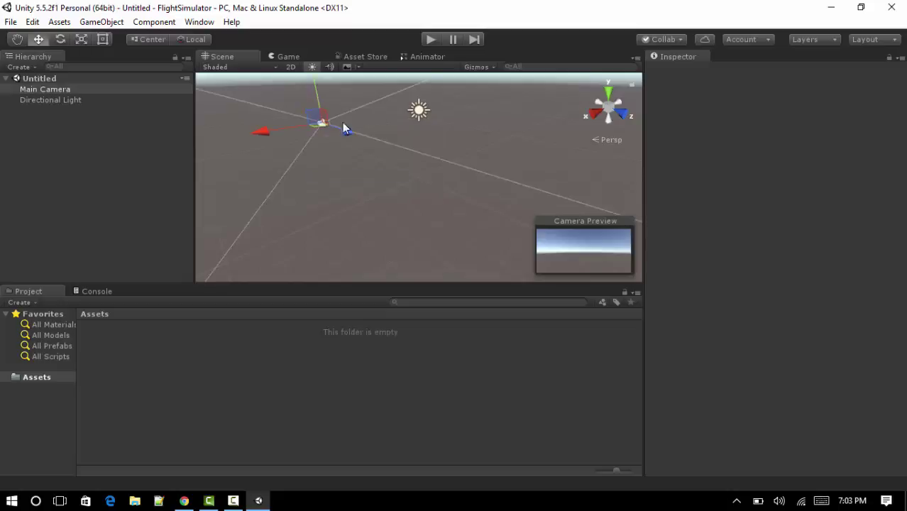
left_click(420, 113)
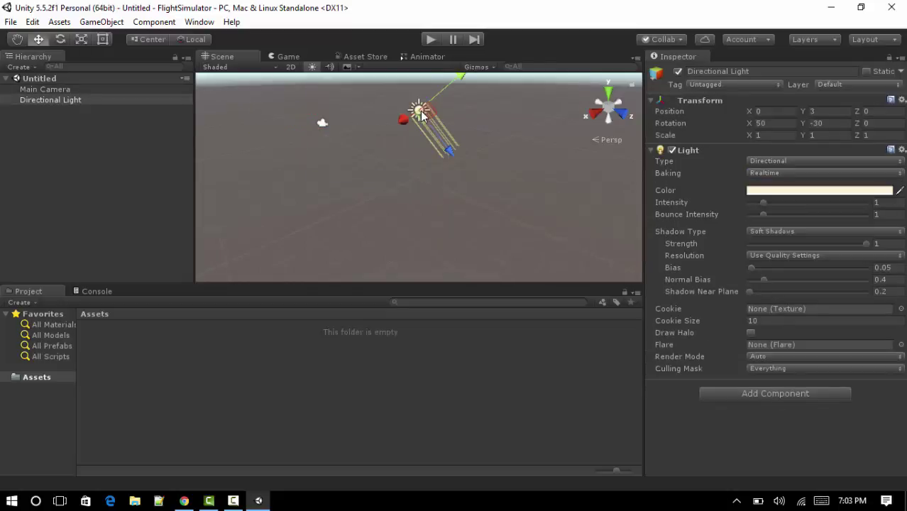
left_click(457, 174)
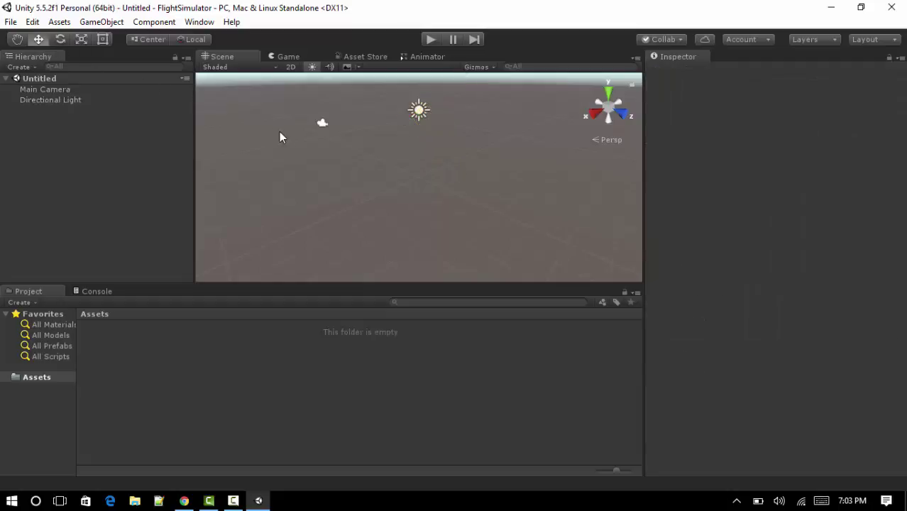
Step: Add a Plane to the scene from GameObject > 3D Object
left_click(100, 21)
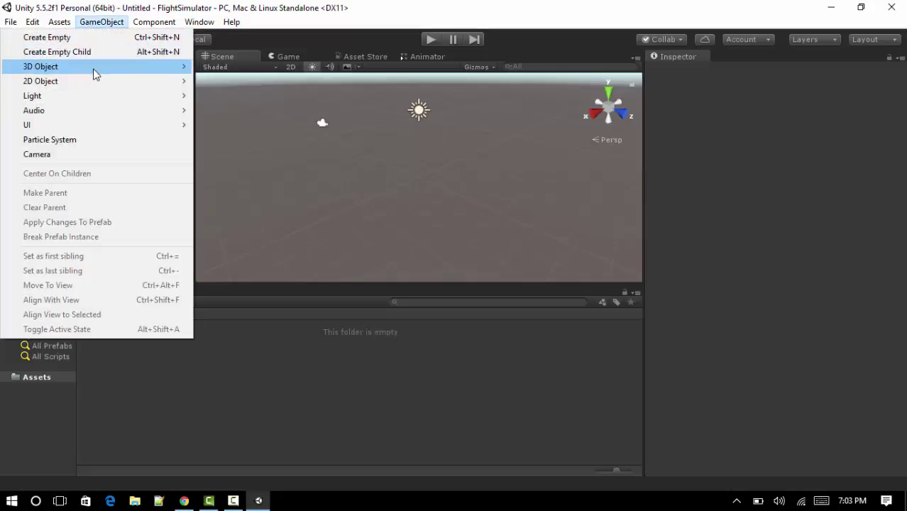
mouse_move(115, 68)
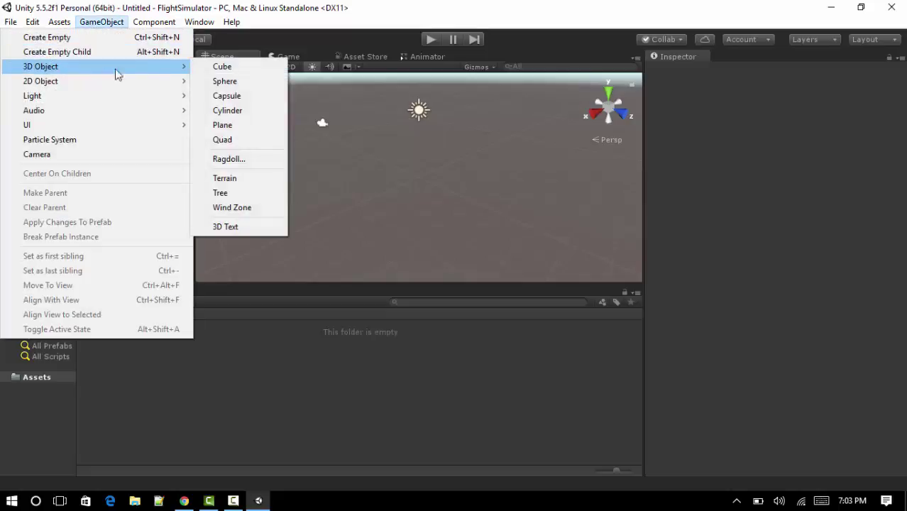
left_click(239, 131)
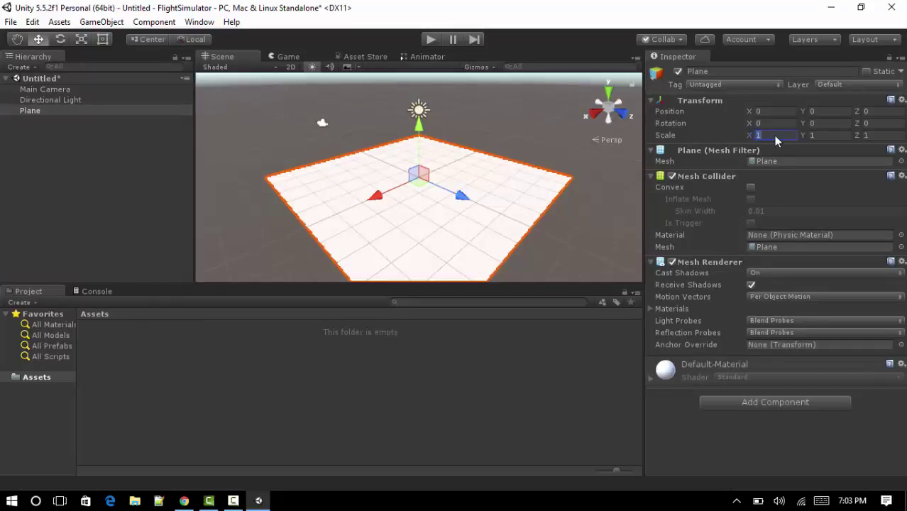
Step: Scale the Plane to 1000 × 1 × 1000, then deselect it
type("1000")
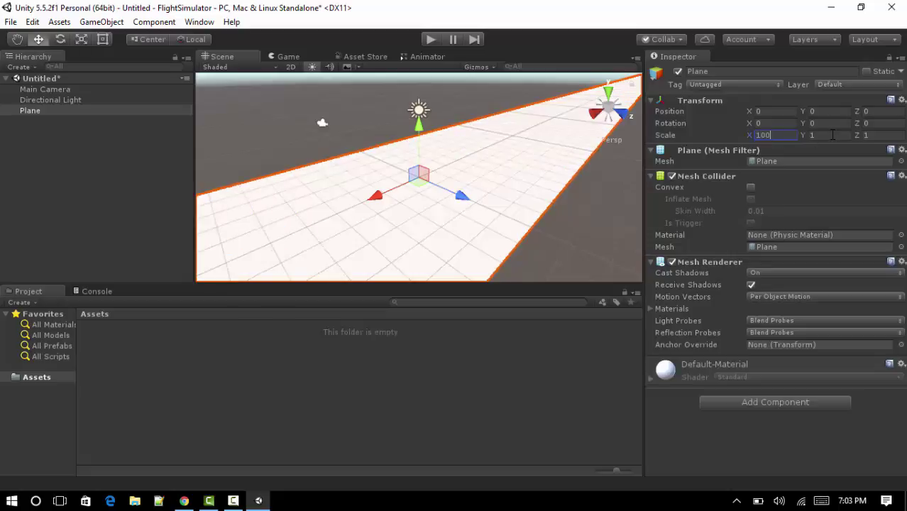
left_click(845, 135)
type("1000")
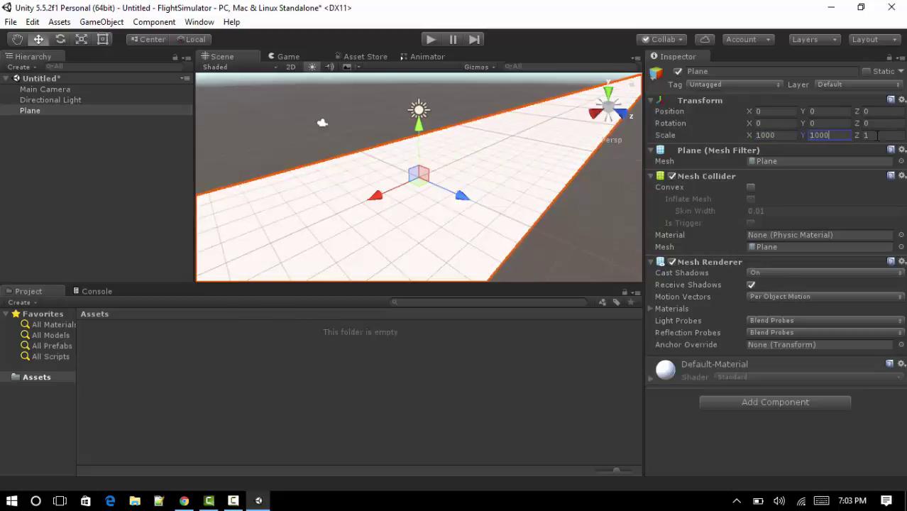
left_click(874, 135)
left_click(839, 135)
type("1")
left_click(871, 135)
type("1000")
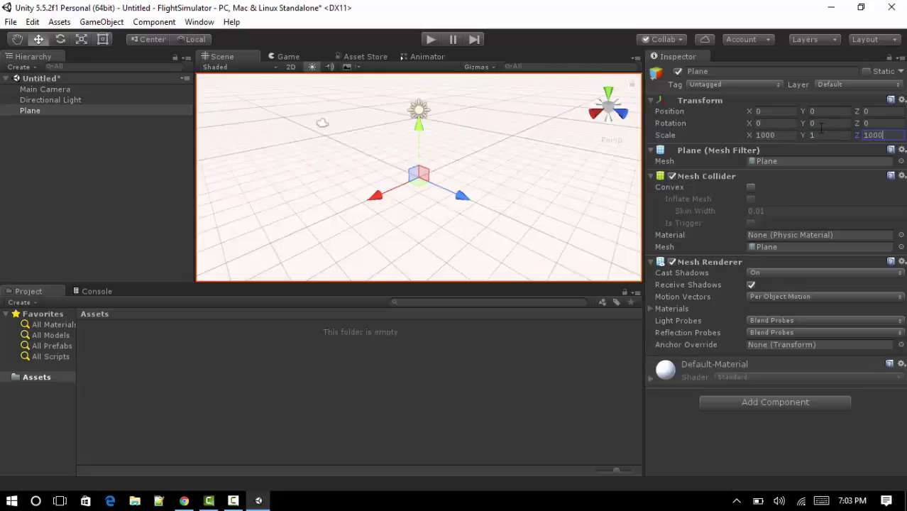
left_click(772, 135)
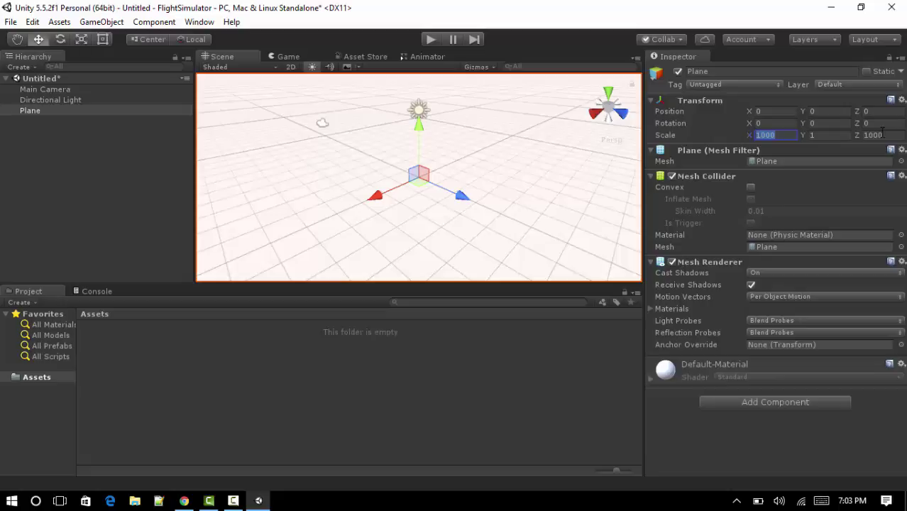
left_click(820, 136)
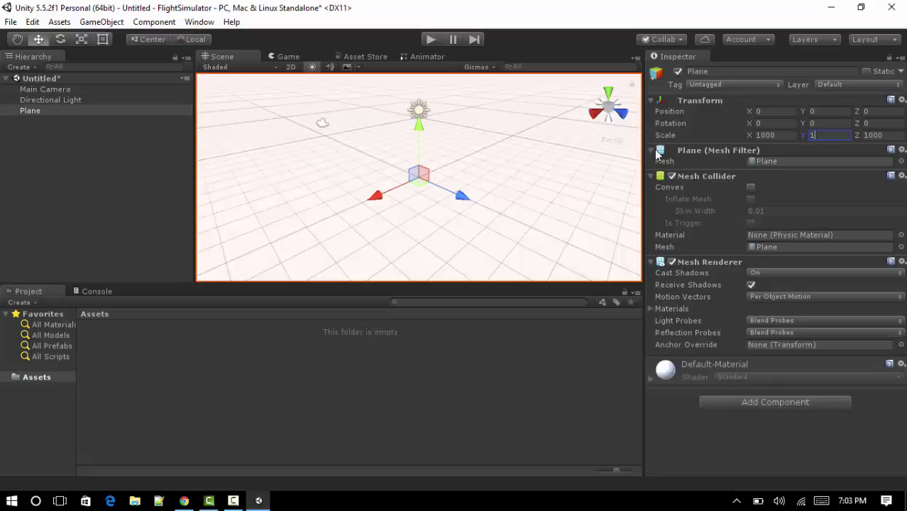
key("Return")
left_click(435, 210)
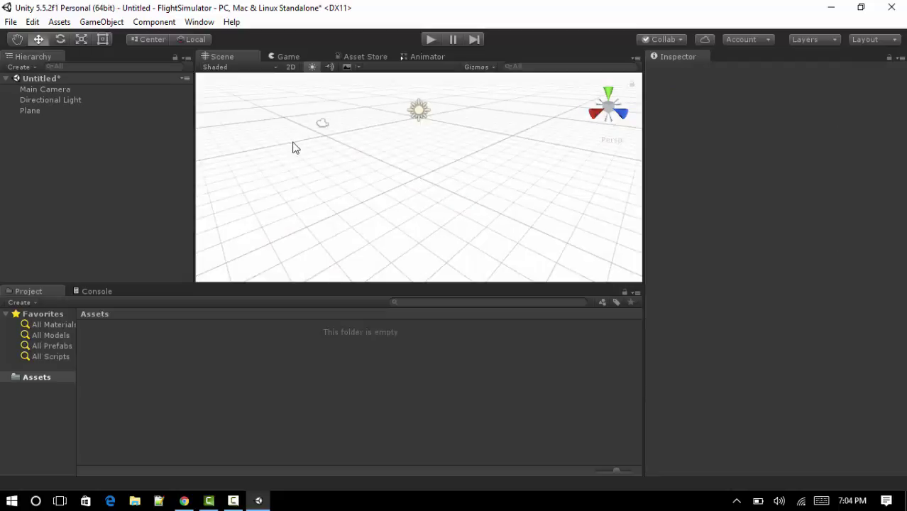
Step: Search the Asset Store for all materials, load more results, and preview green Material #8
left_click(44, 325)
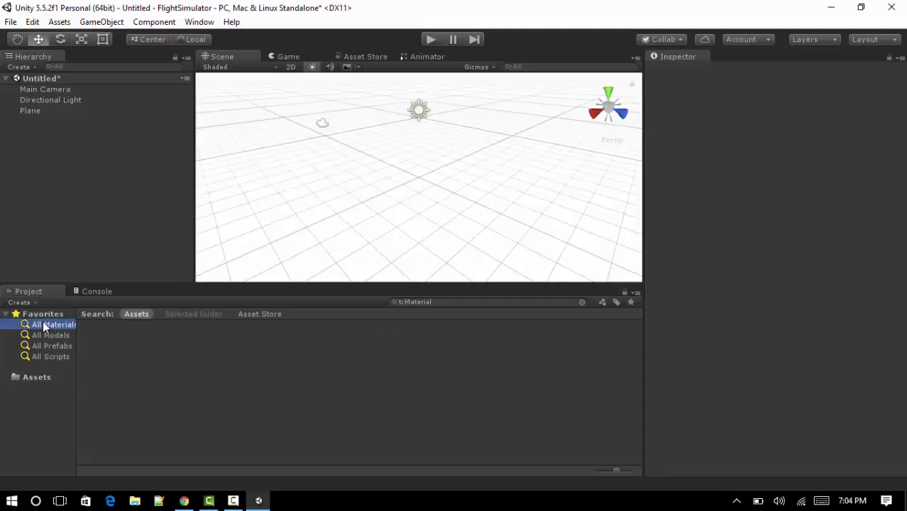
left_click(260, 315)
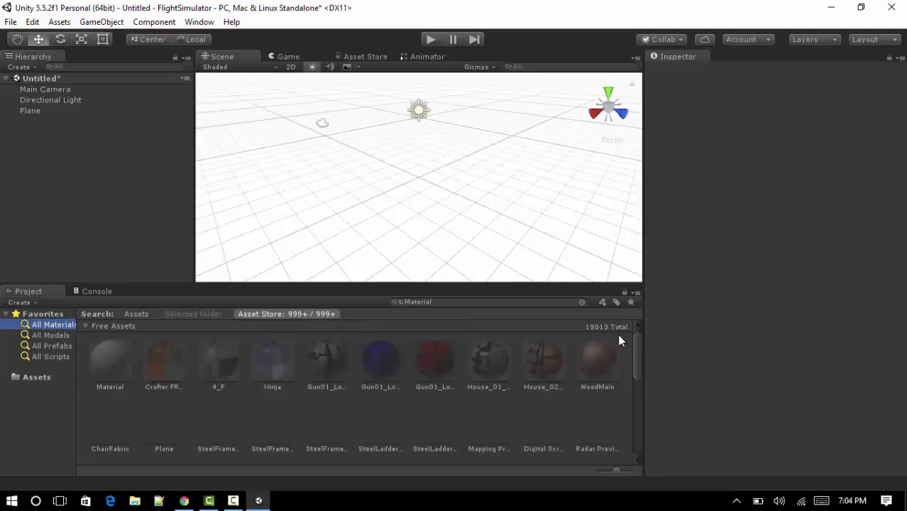
left_click_drag(637, 341, 632, 416)
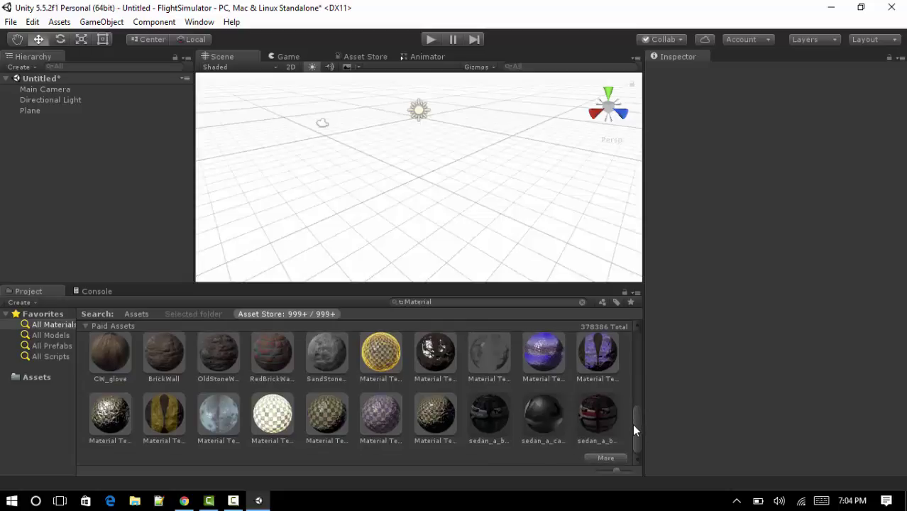
left_click(622, 458)
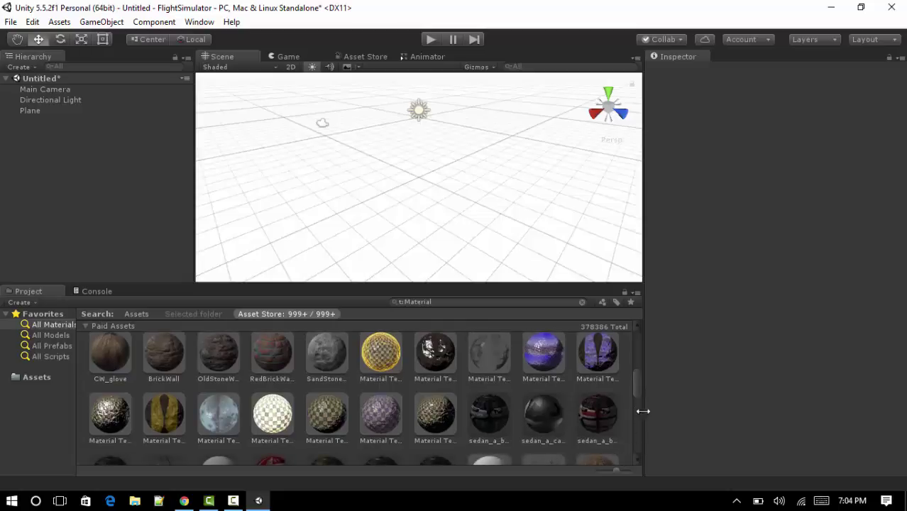
left_click_drag(638, 377, 629, 403)
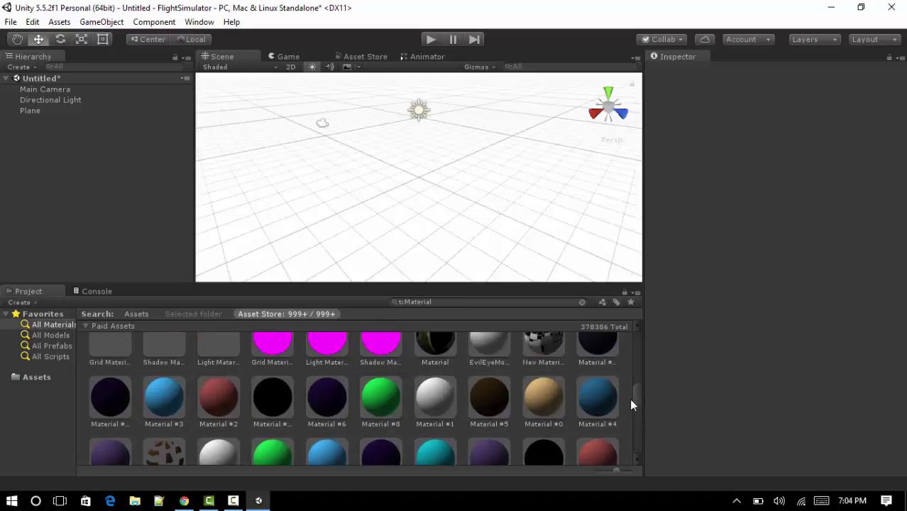
left_click(372, 398)
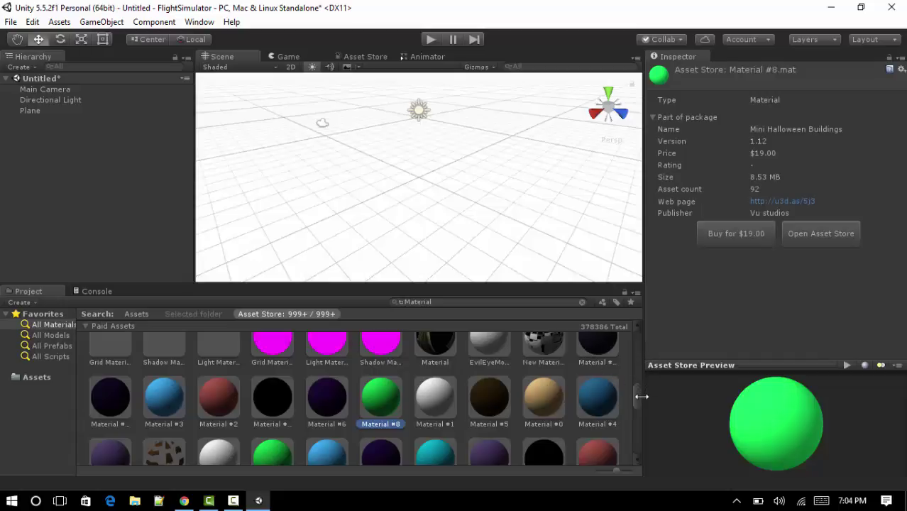
Step: Widen the preview area and load more free material results
left_click_drag(641, 396, 637, 343)
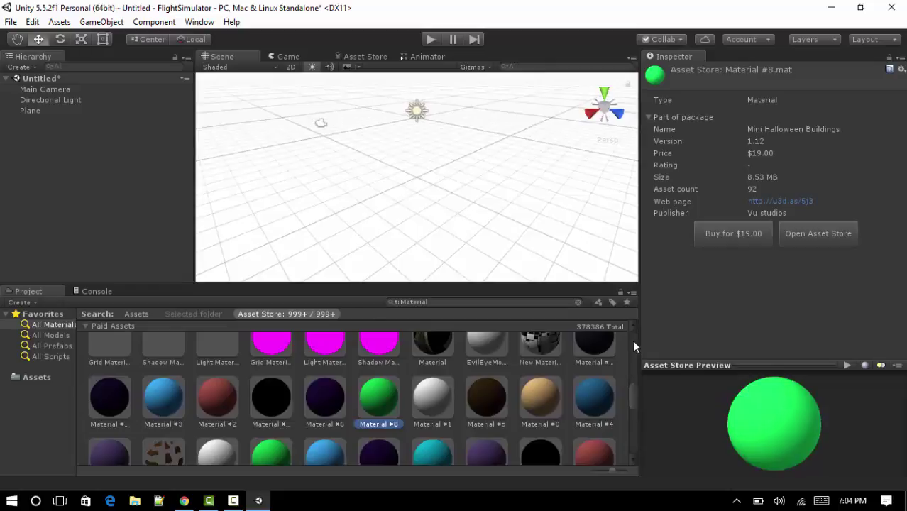
scroll(632, 340, "up", 5)
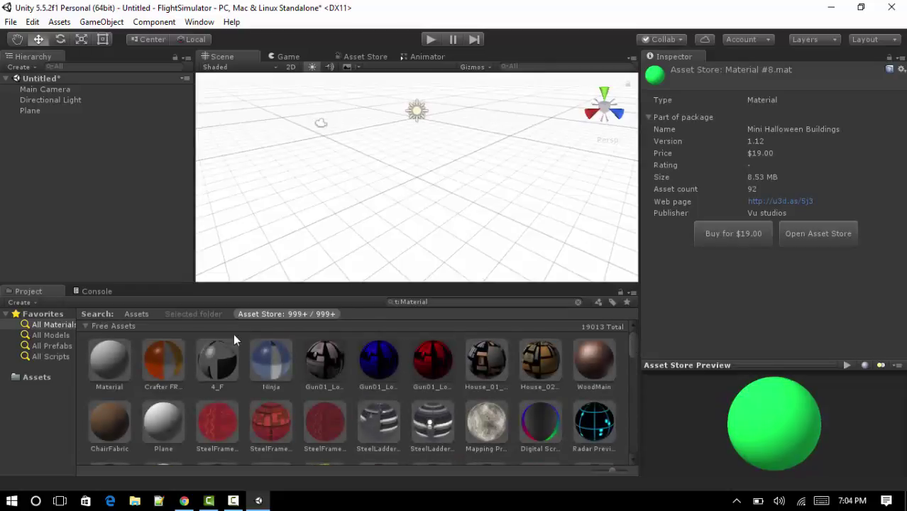
left_click(91, 324)
left_click(91, 324)
scroll(632, 343, "down", 3)
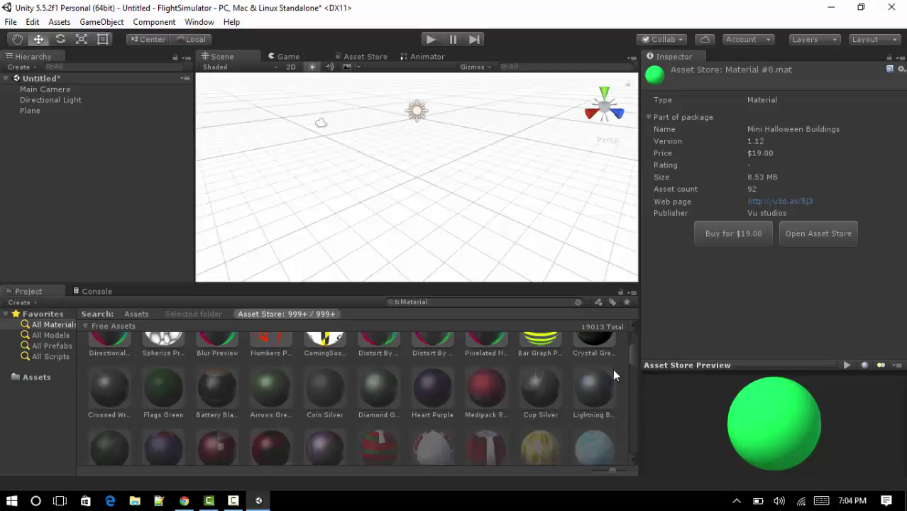
left_click_drag(634, 360, 625, 394)
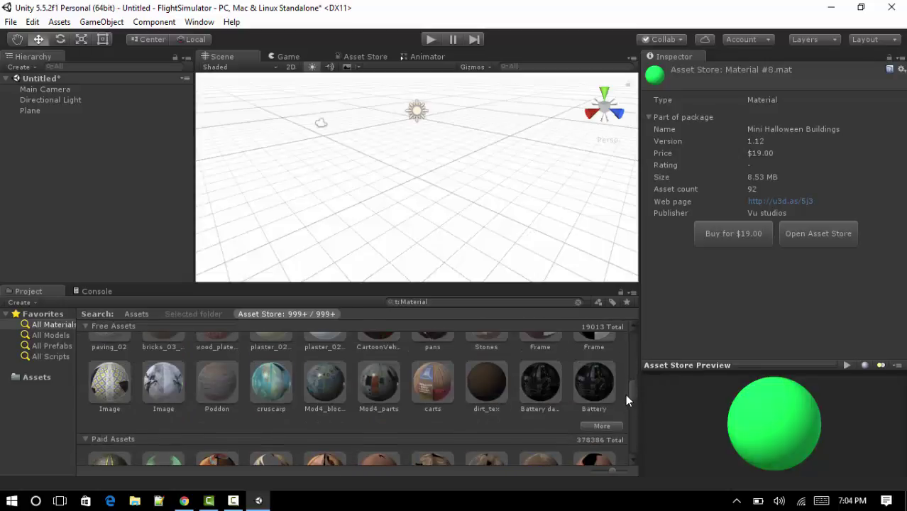
left_click(599, 426)
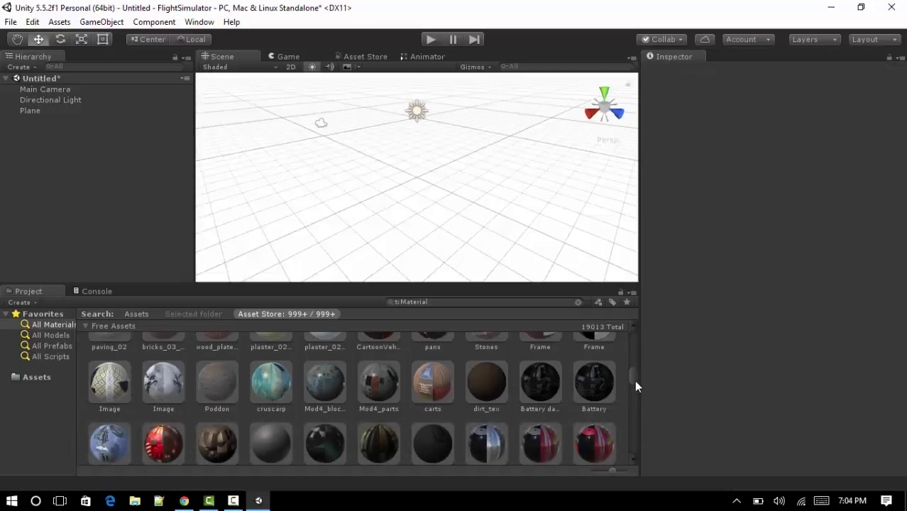
left_click_drag(635, 379, 628, 417)
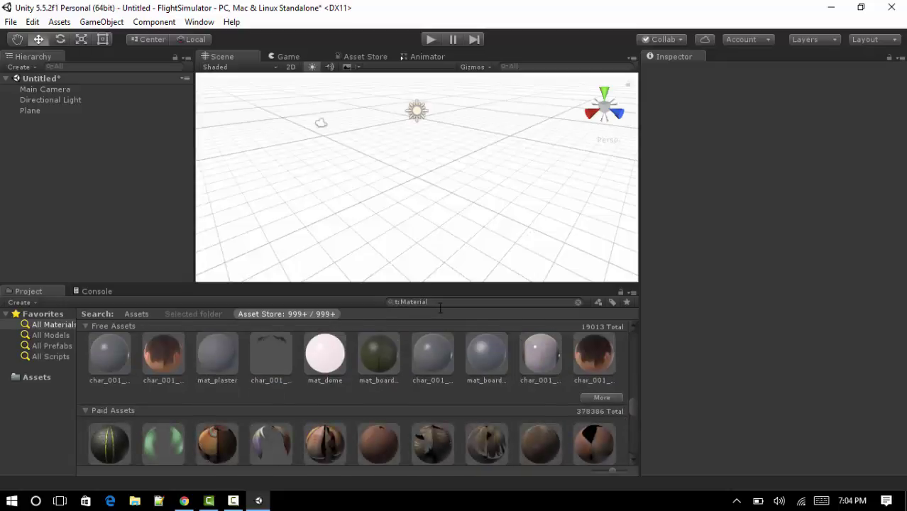
Step: Search the materials for 'green' and preview the Green store material
left_click(440, 307)
type("green")
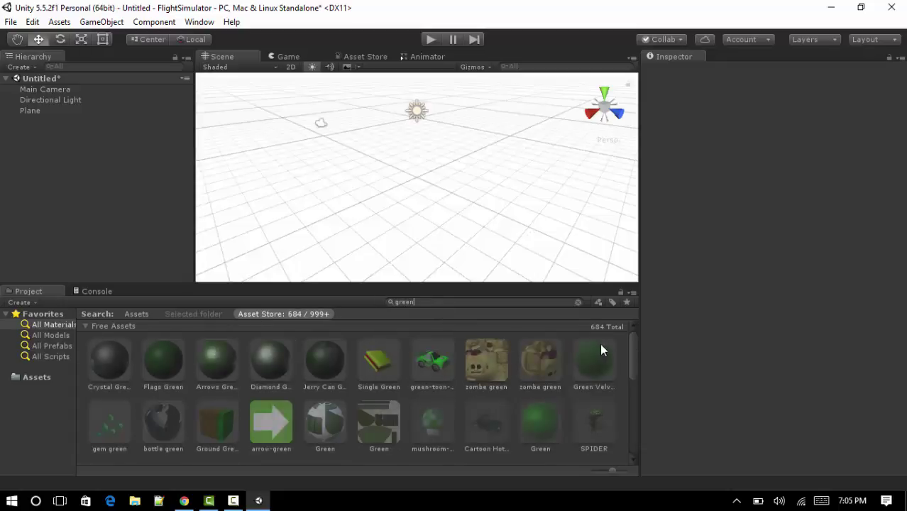
left_click(546, 424)
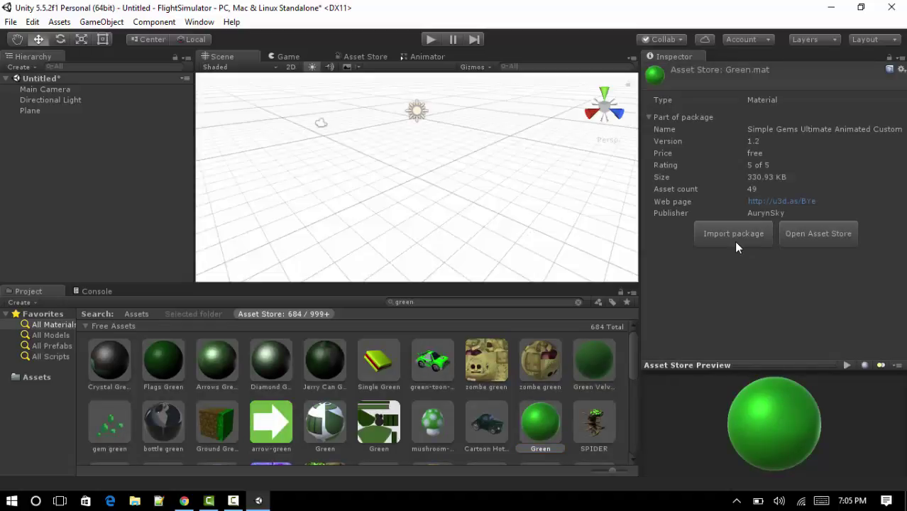
Step: Import the full Simple Gems Ultimate package and select its Gems Ultimate Pack folder
left_click(735, 235)
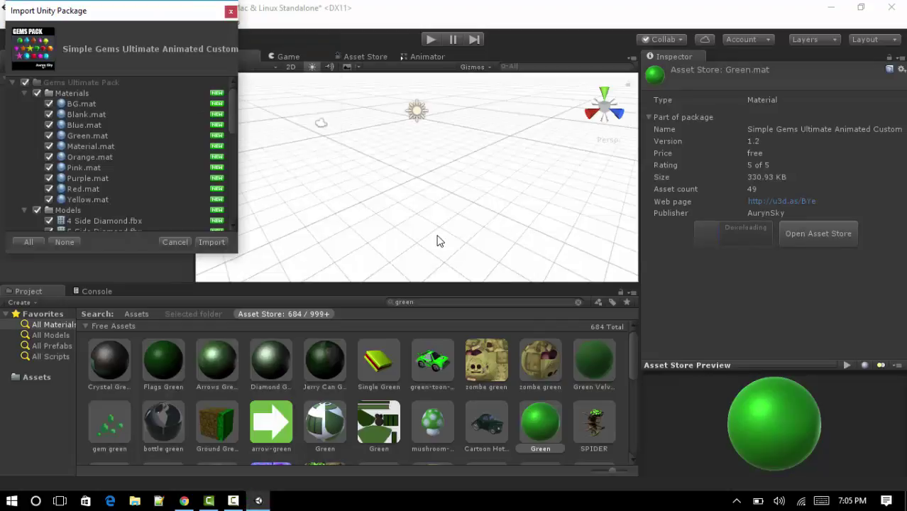
left_click(222, 242)
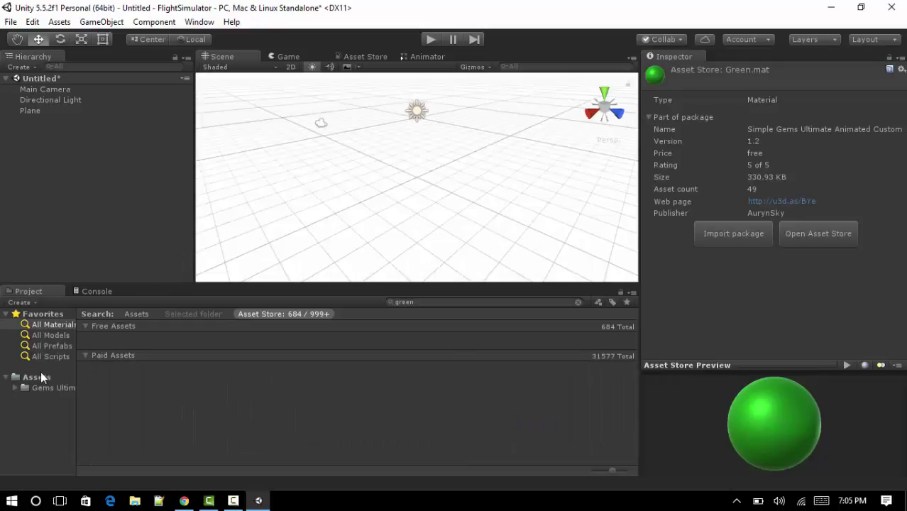
left_click(39, 372)
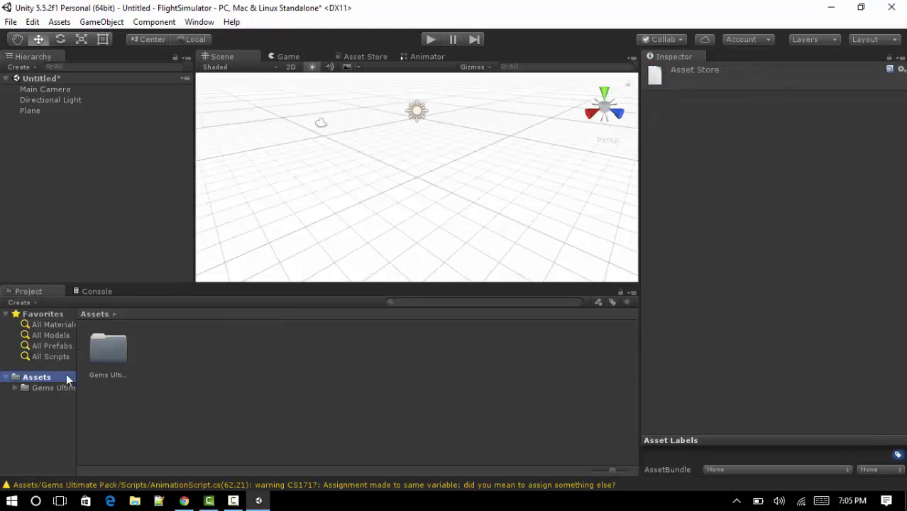
left_click(115, 357)
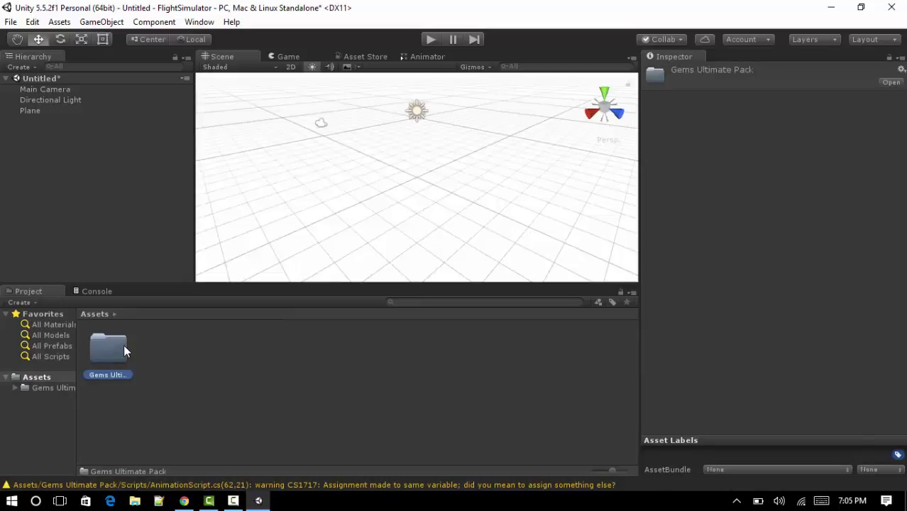
Step: Apply the pack's Green material to the Plane after trying Orange and Blue, then select it
double_click(123, 344)
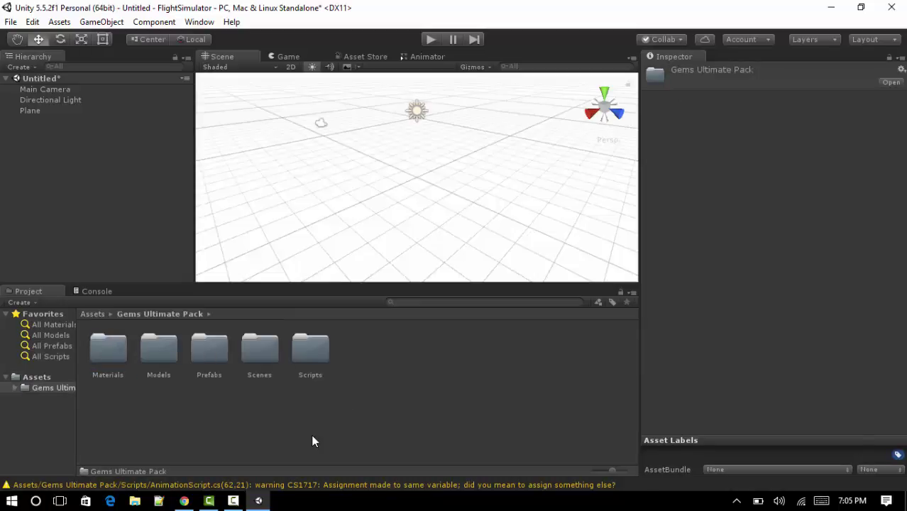
double_click(115, 351)
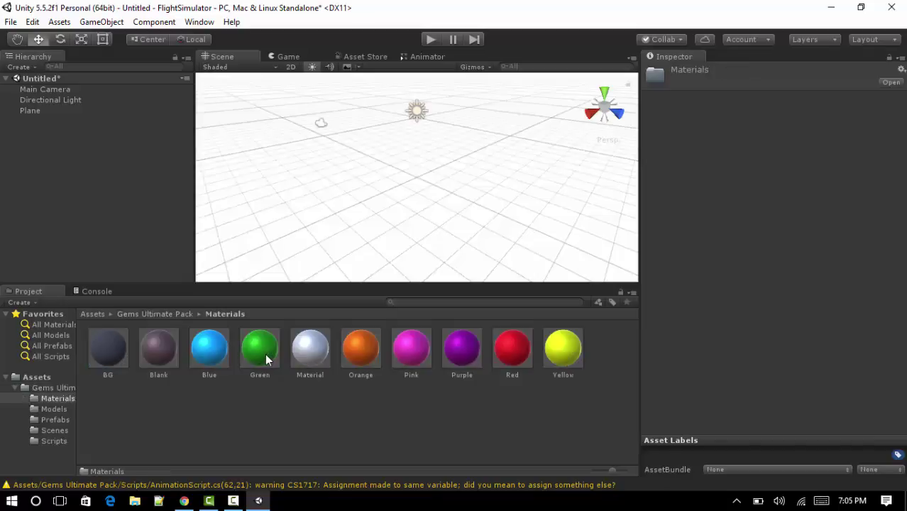
left_click_drag(267, 357, 363, 218)
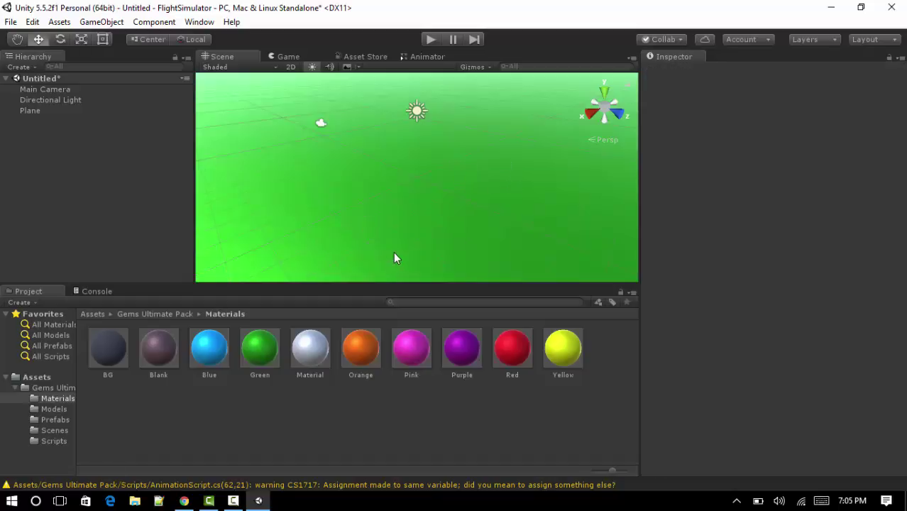
left_click_drag(361, 348, 354, 242)
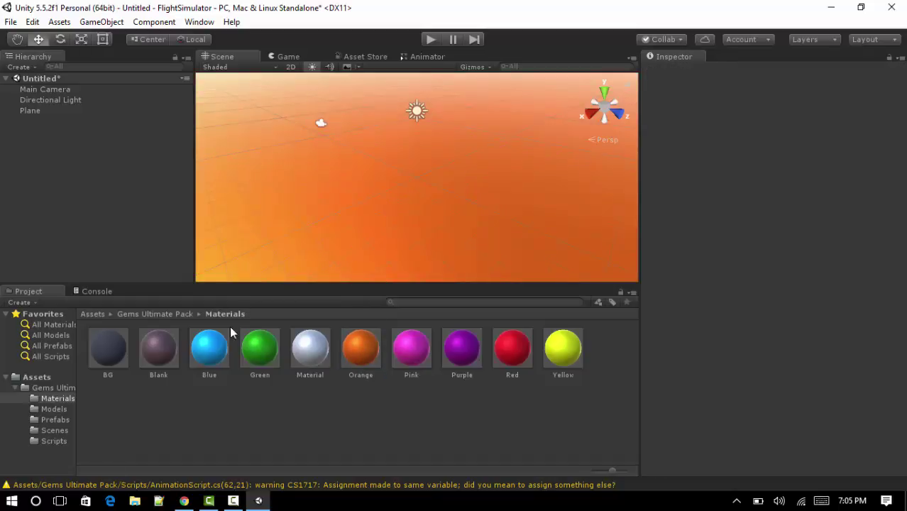
left_click_drag(210, 348, 343, 225)
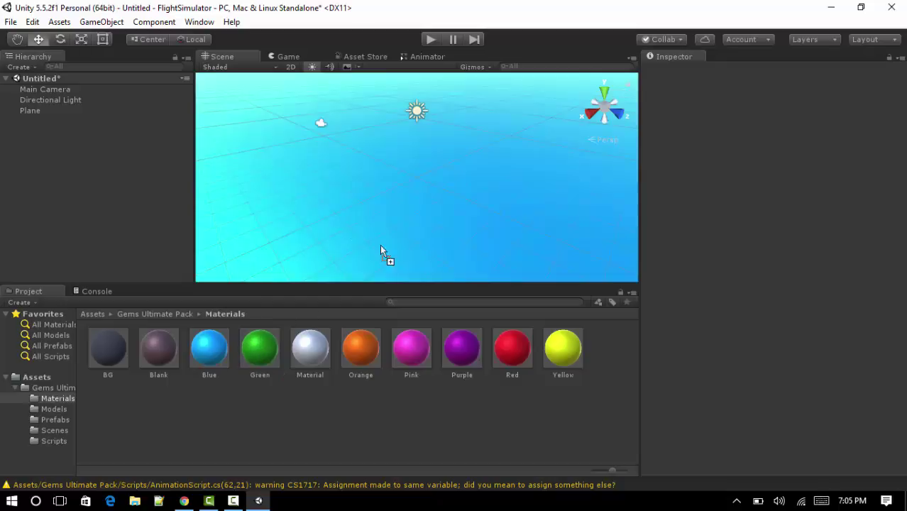
left_click_drag(260, 349, 396, 231)
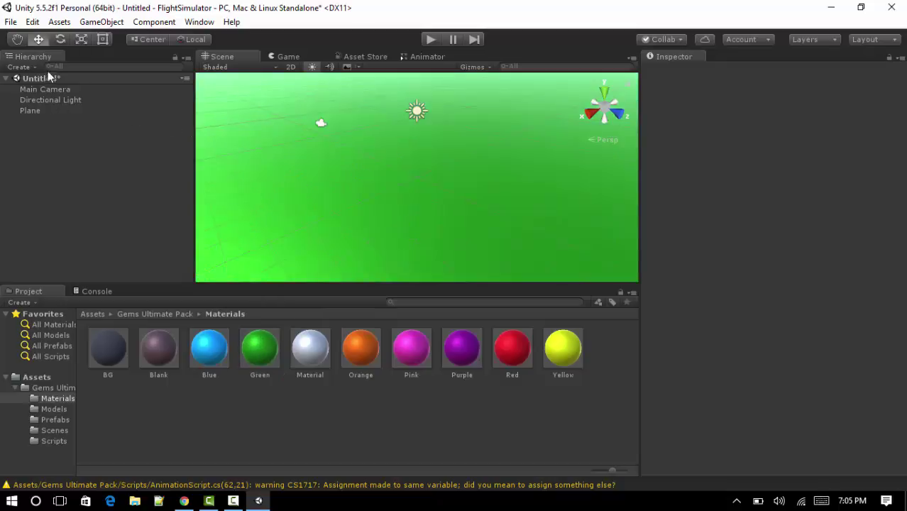
left_click(329, 185)
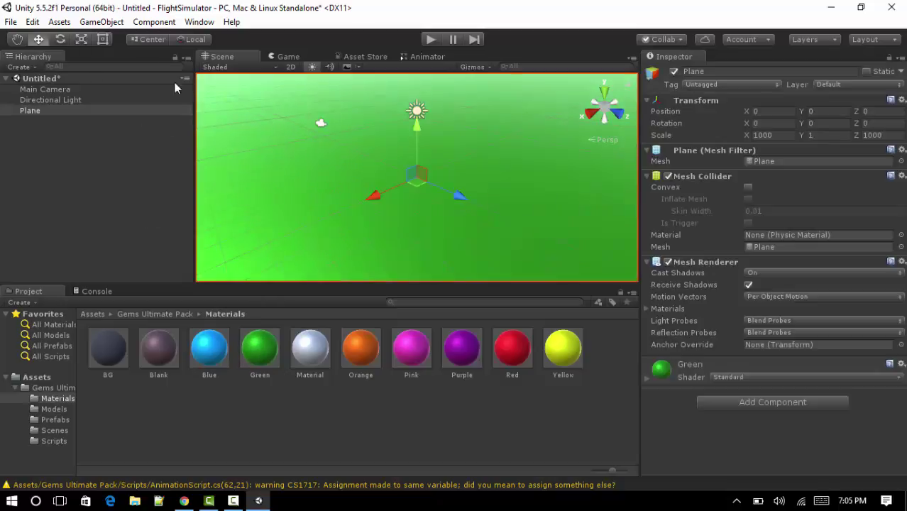
Step: Add a Cube from GameObject > 3D Object
left_click(100, 22)
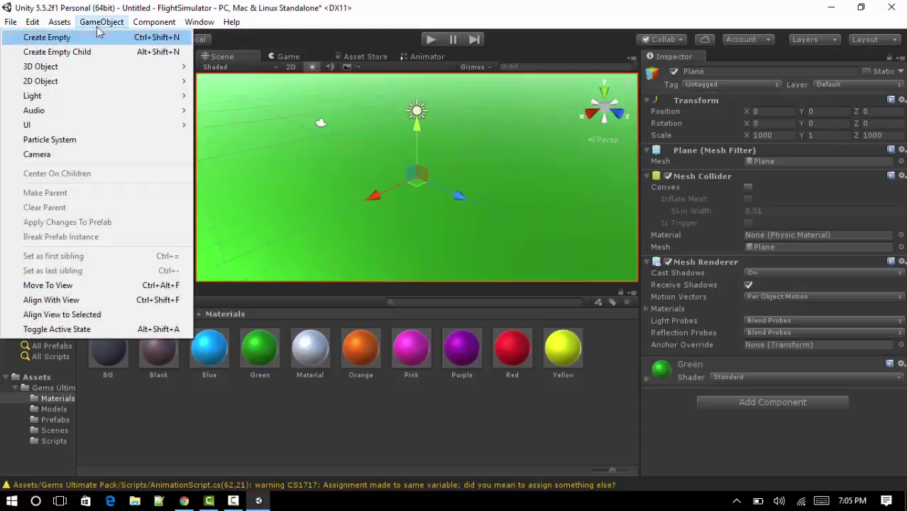
mouse_move(90, 67)
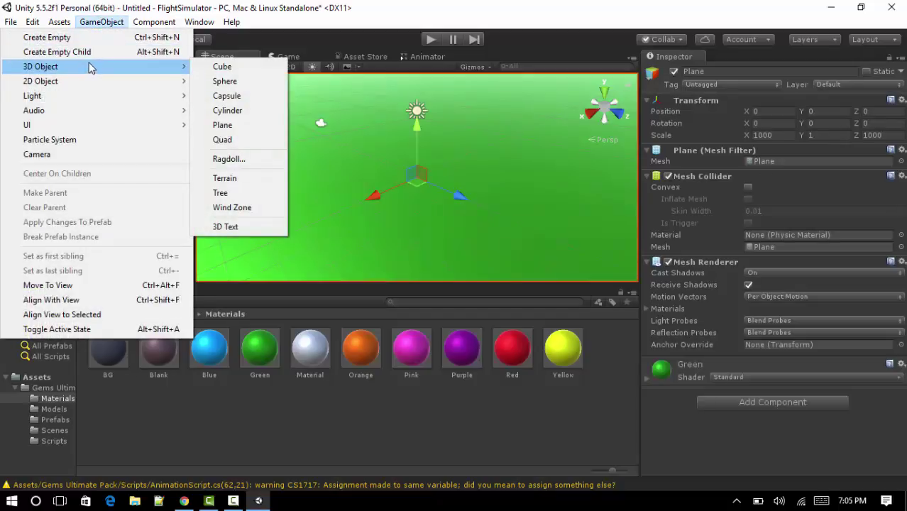
left_click(203, 71)
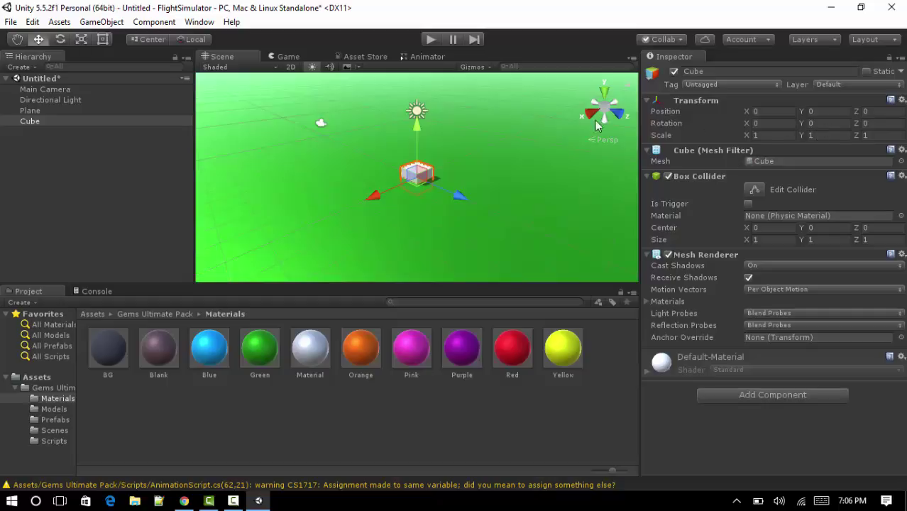
Step: Check the Plane's Transform, keeping its Y scale at 1
left_click(116, 113)
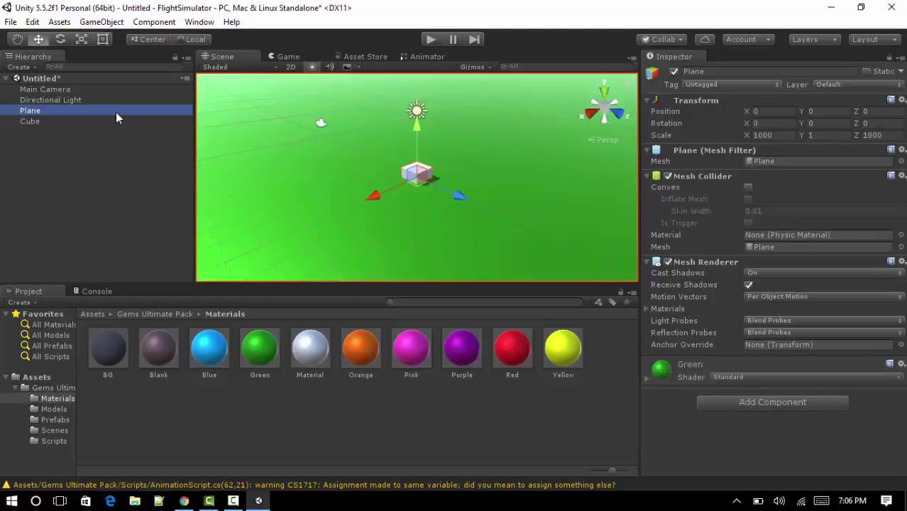
left_click(837, 136)
type("1")
left_click(823, 112)
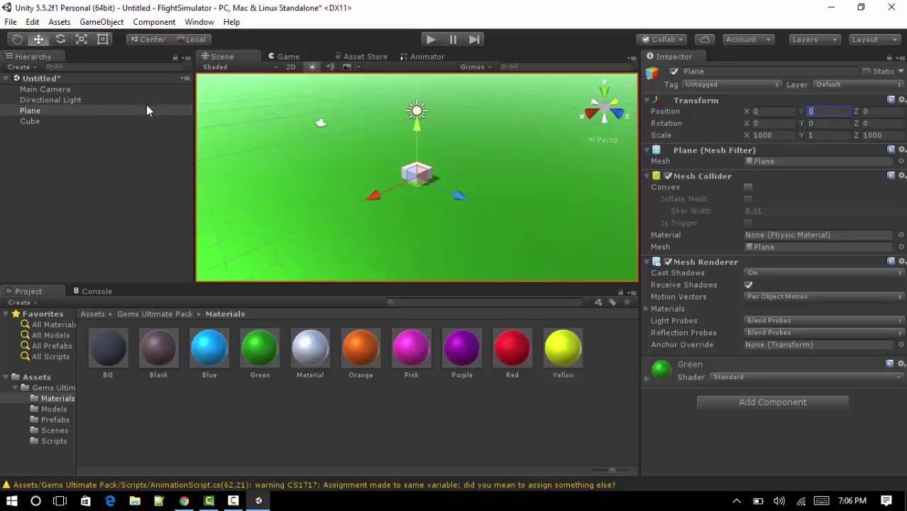
Step: Set the Cube's Y position to 1, then clear it back to 0
left_click(80, 119)
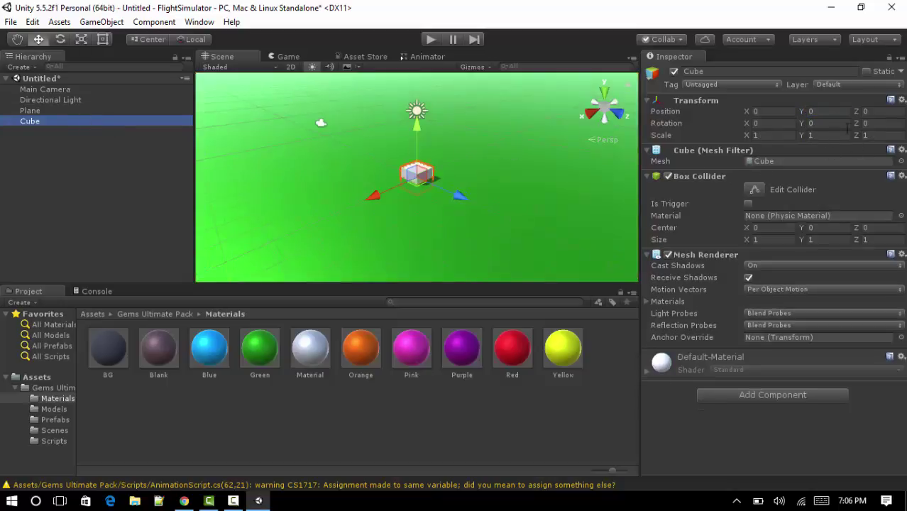
left_click(821, 114)
type("1")
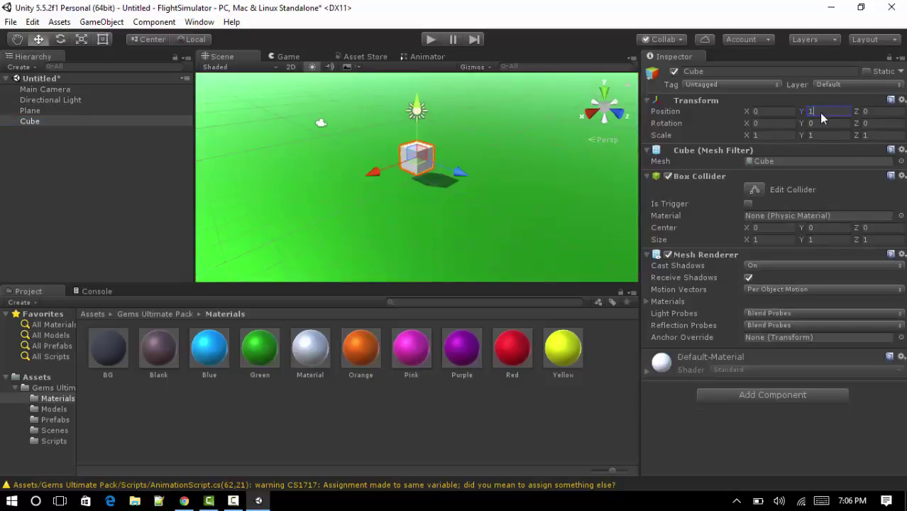
key("BackSpace")
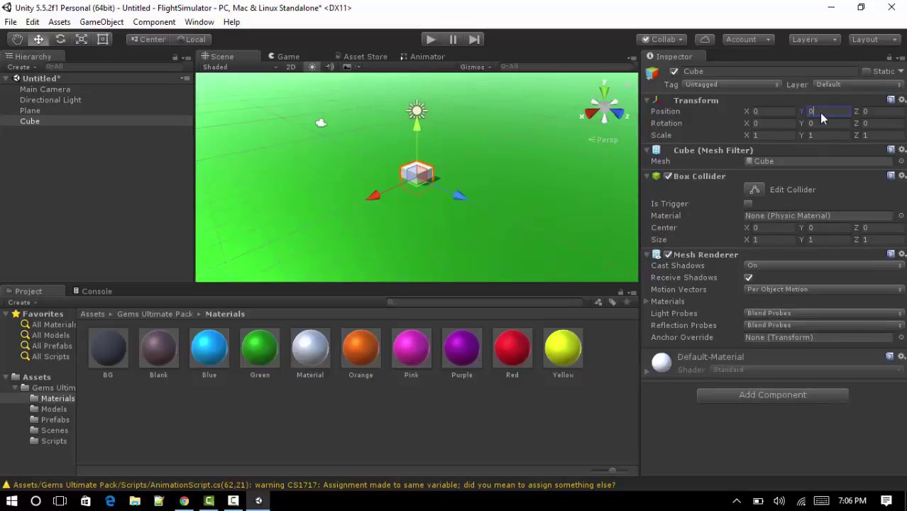
Step: Set the Cube's scale to X 10, Z 200, Y 0.1 and its Z position to 100
left_click(772, 135)
type("10")
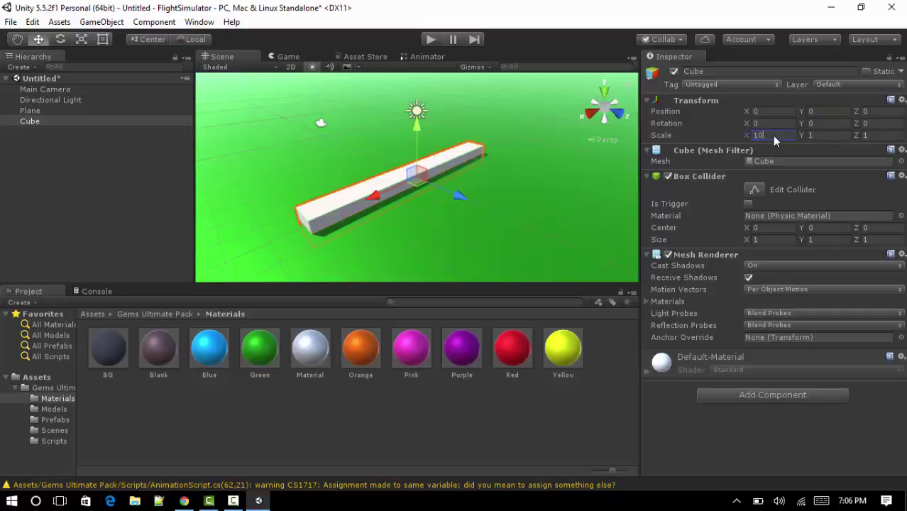
left_click(888, 135)
type("200")
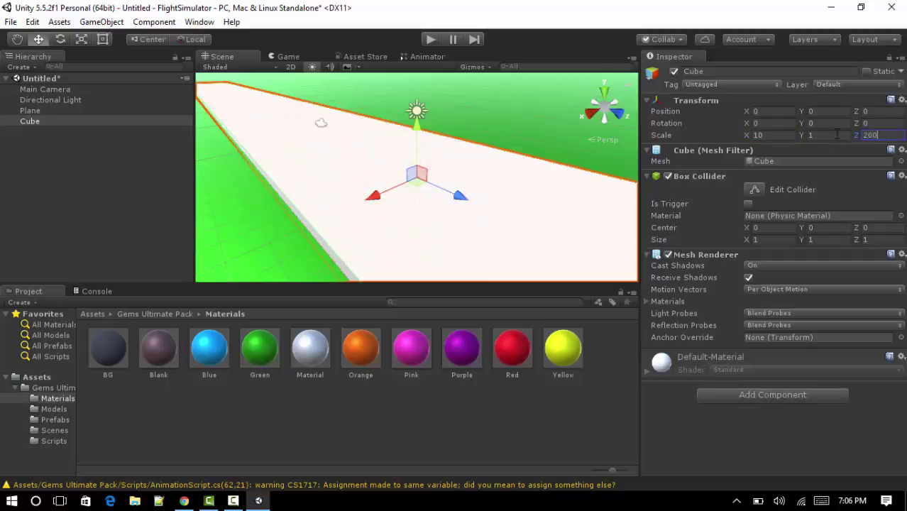
left_click(825, 136)
type("0.1")
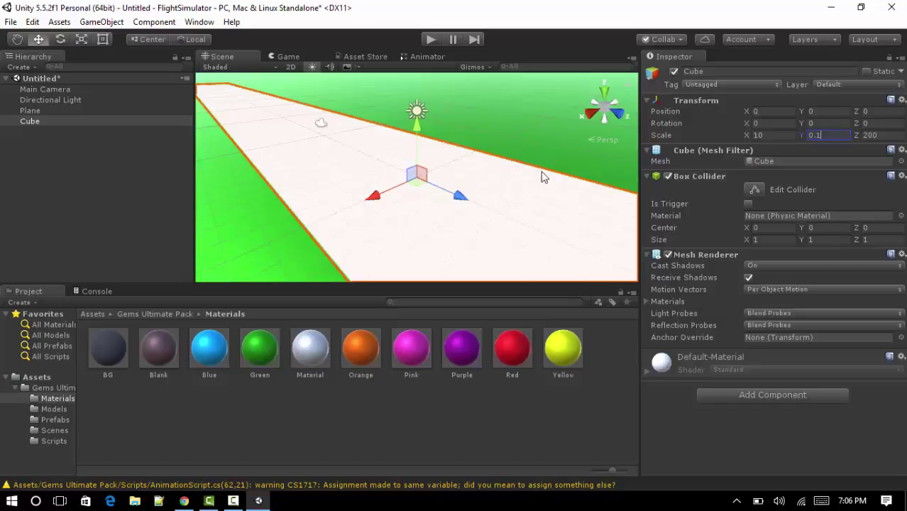
left_click(885, 112)
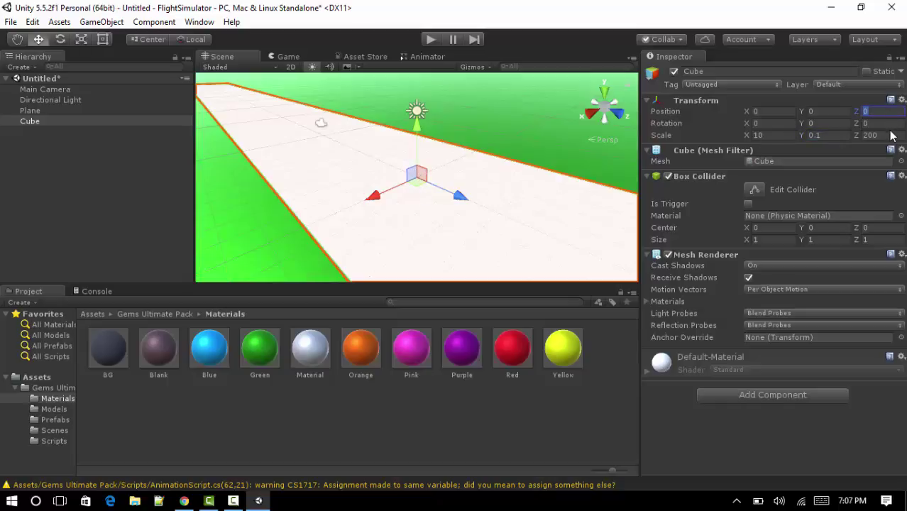
type("100")
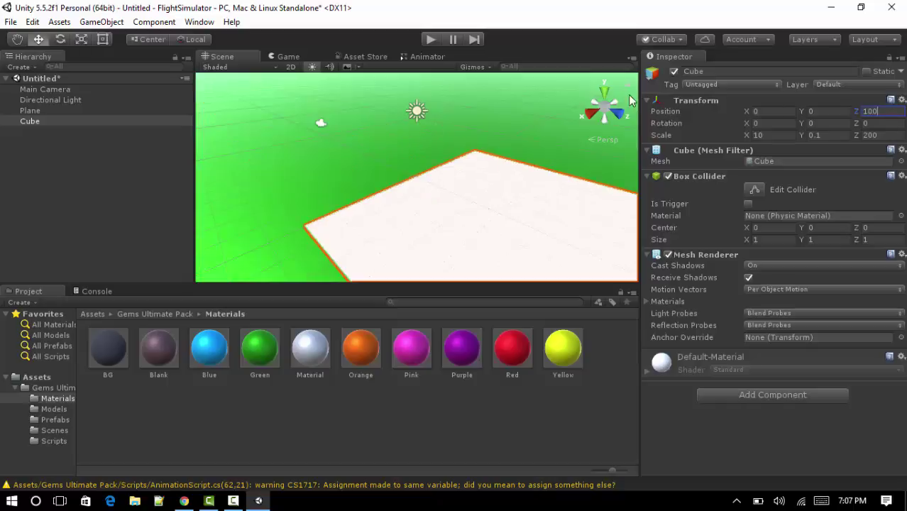
left_click(95, 90)
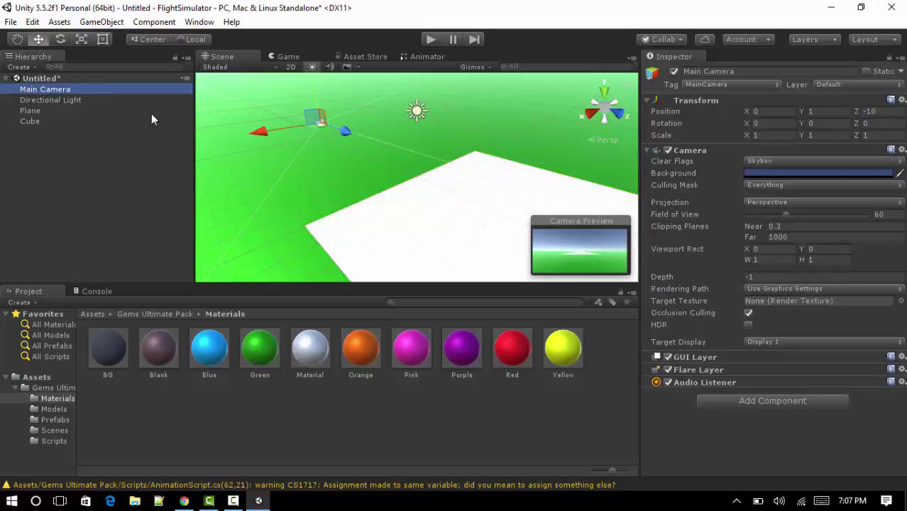
left_click(291, 57)
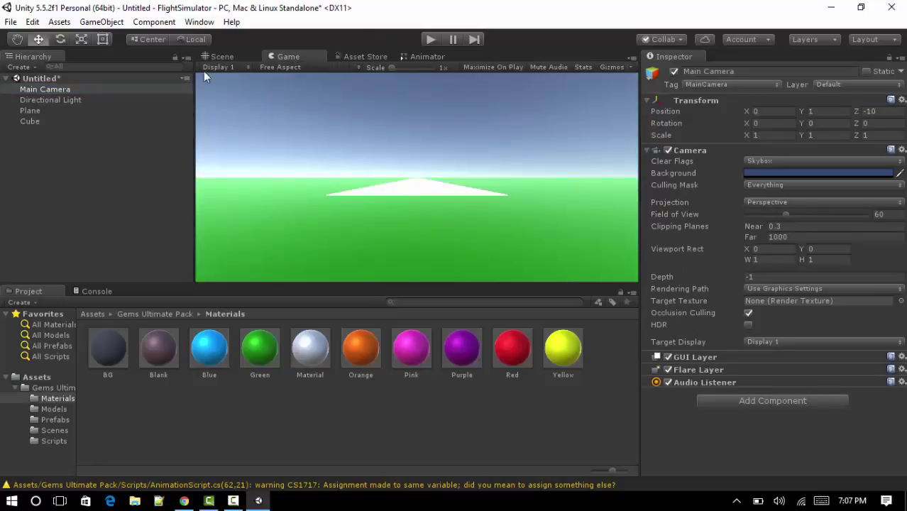
left_click(56, 101)
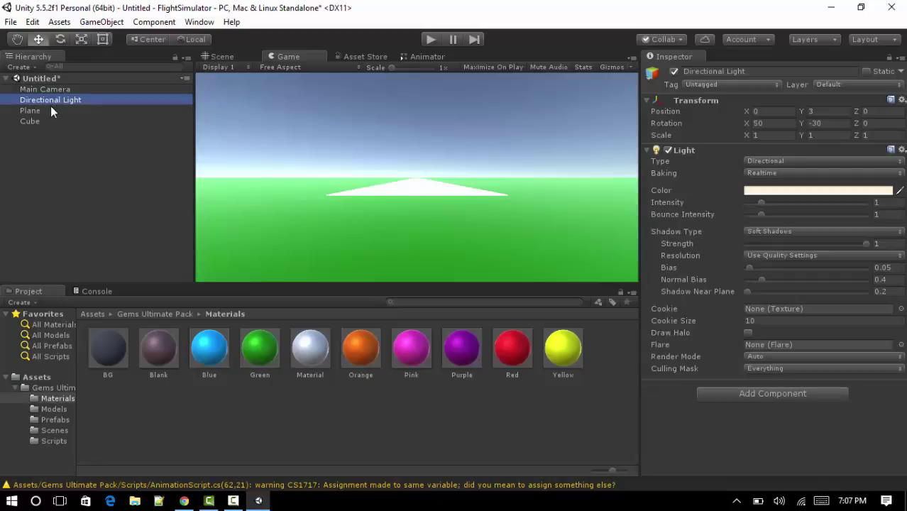
left_click(48, 110)
left_click(41, 121)
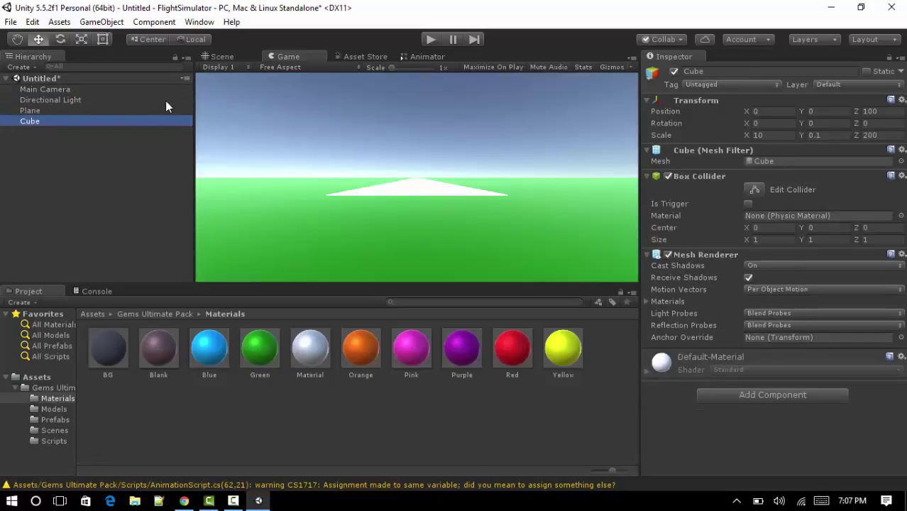
left_click(224, 57)
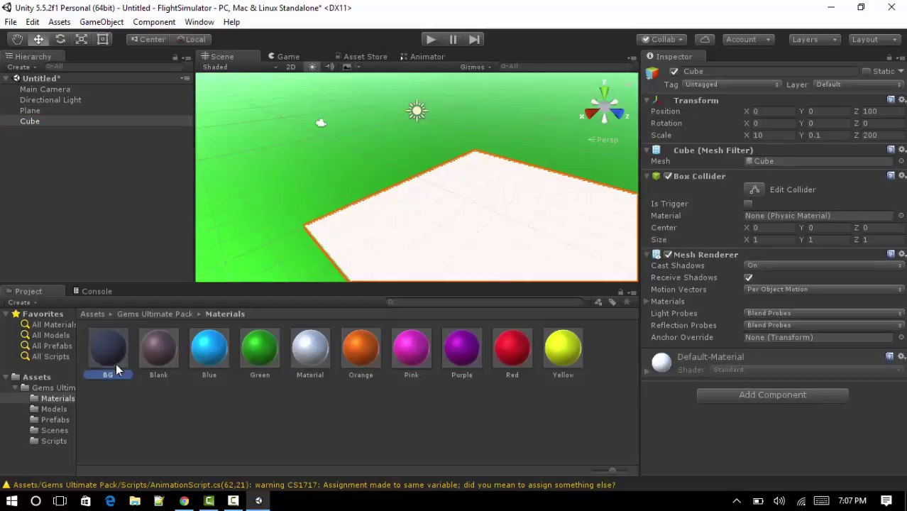
Step: Apply the dark grey BG material to the runway Cube and reselect it
left_click_drag(116, 363, 487, 233)
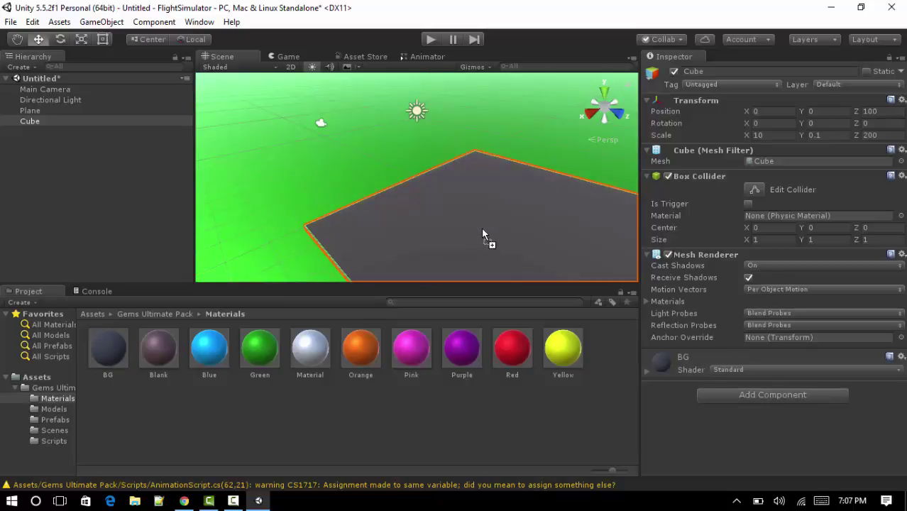
left_click(558, 178)
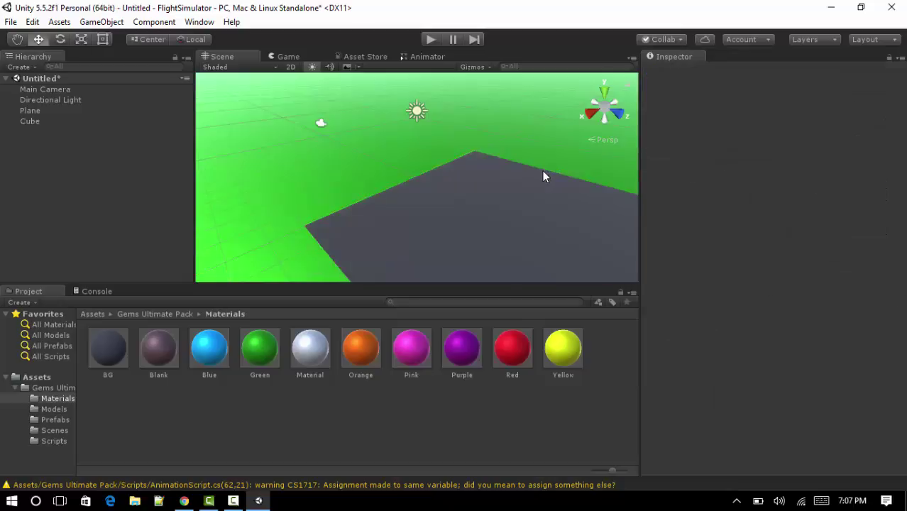
left_click(455, 190)
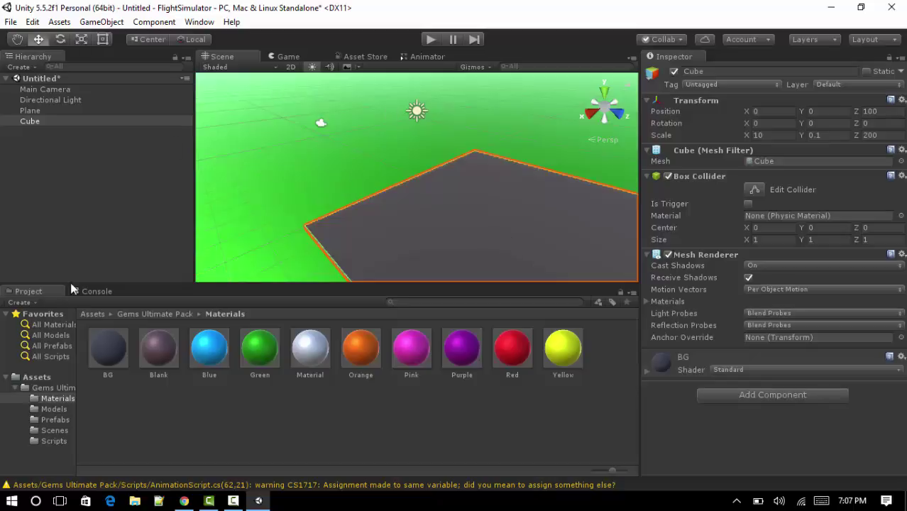
Step: Browse the Assets > Import Package menu and close it without importing anything
left_click(60, 22)
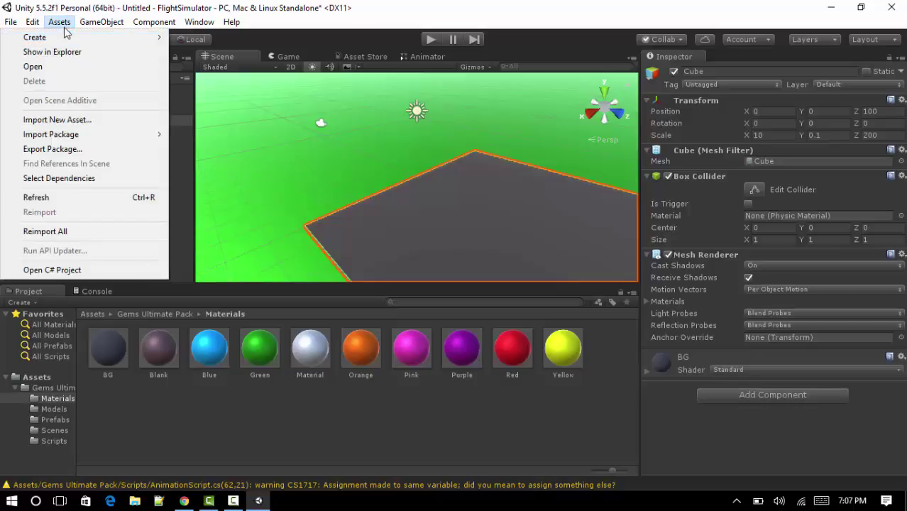
mouse_move(100, 27)
mouse_move(59, 22)
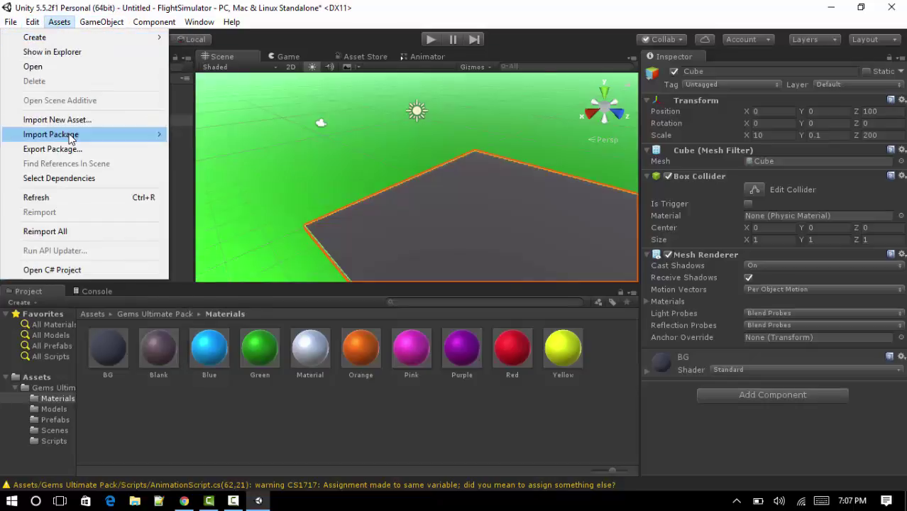
mouse_move(71, 136)
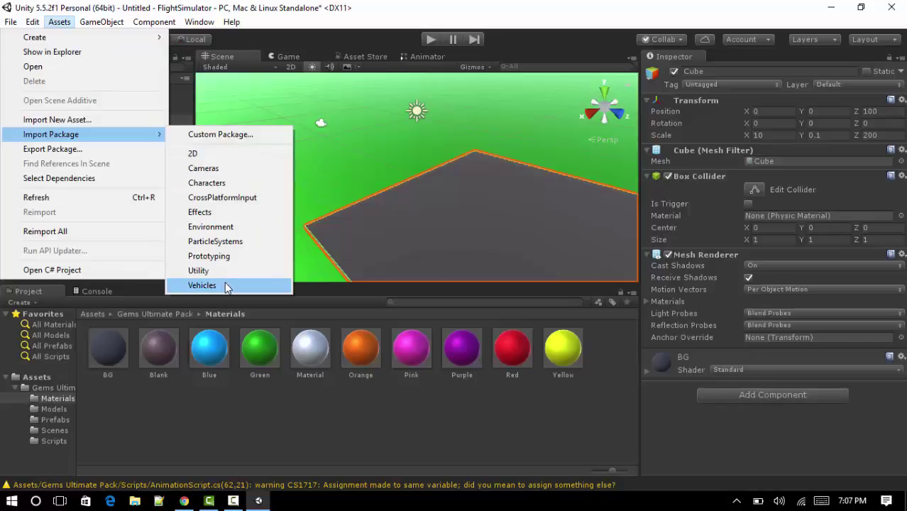
left_click(172, 397)
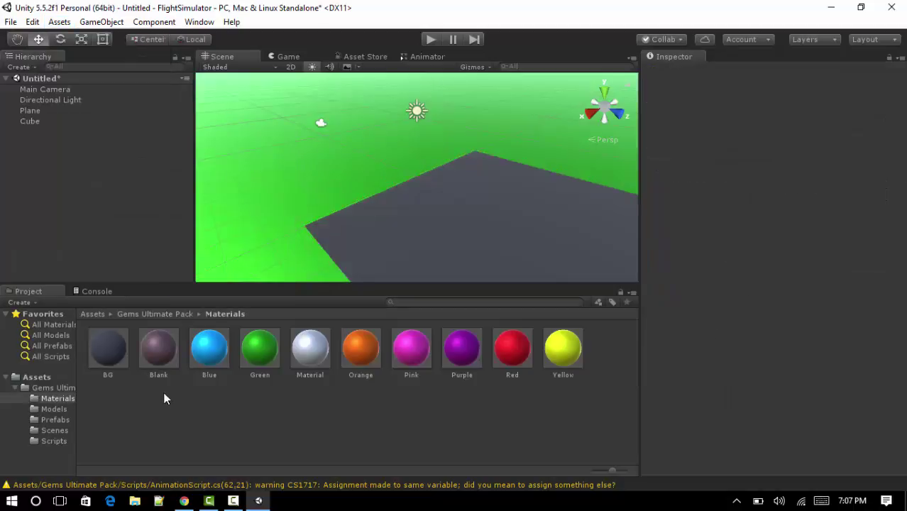
Step: Search All Prefabs for 'aircraf', then list All Models and show the Asset Store results
left_click(36, 342)
left_click(445, 300)
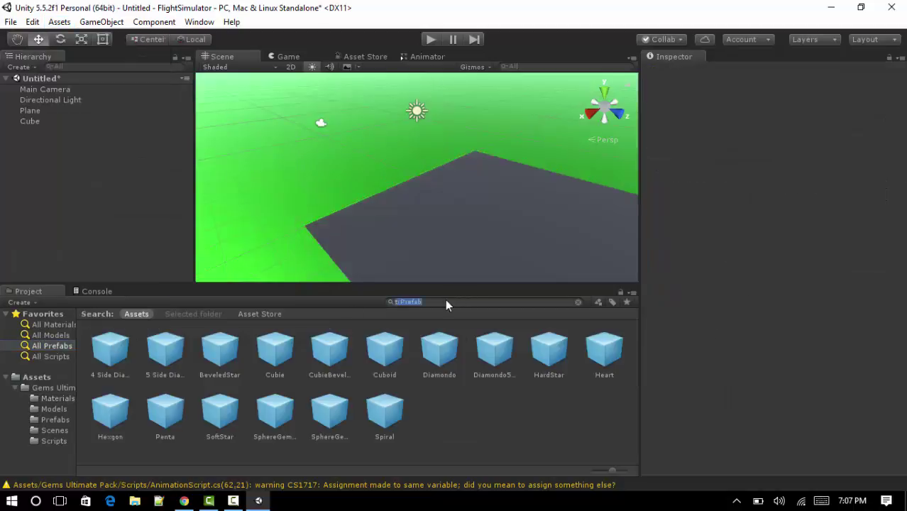
type("air")
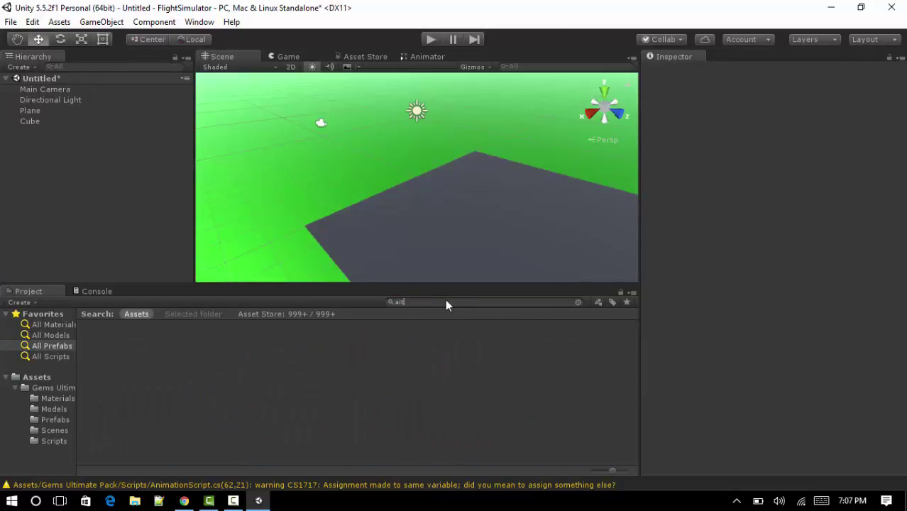
type("craf")
left_click(57, 335)
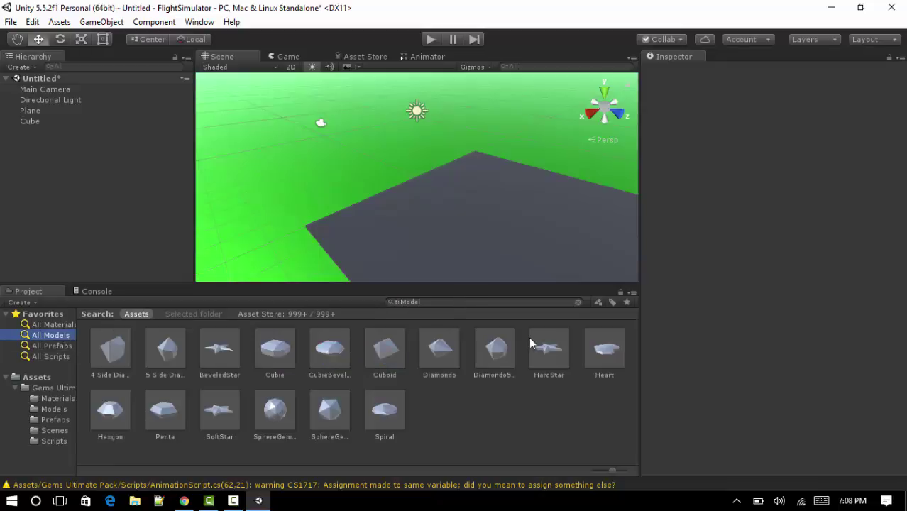
left_click(472, 302)
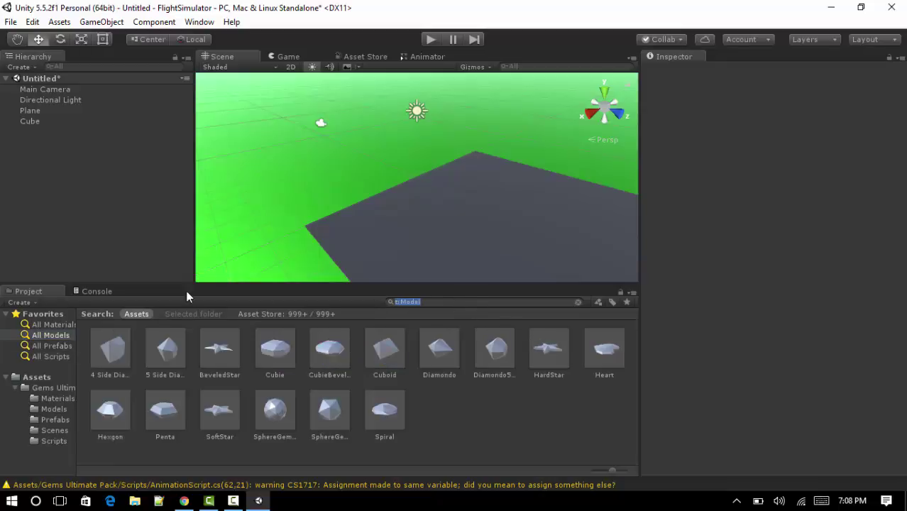
left_click(297, 313)
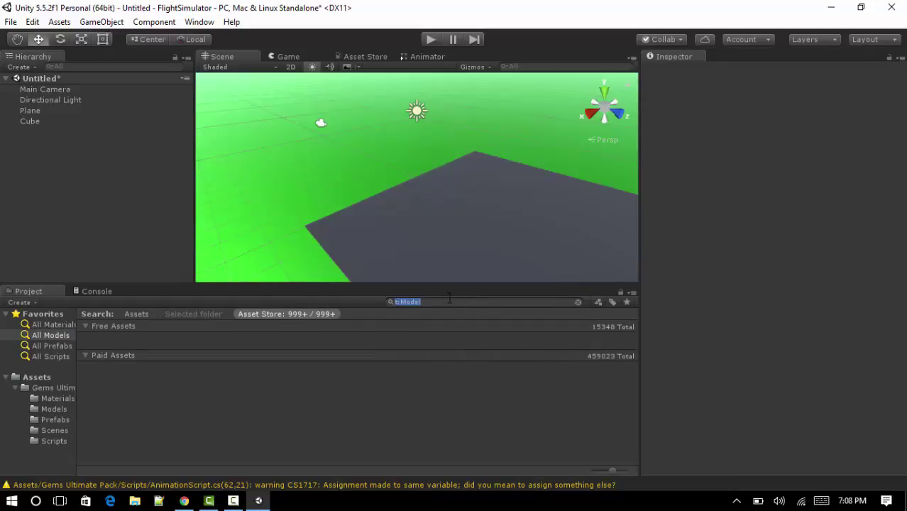
left_click(413, 302)
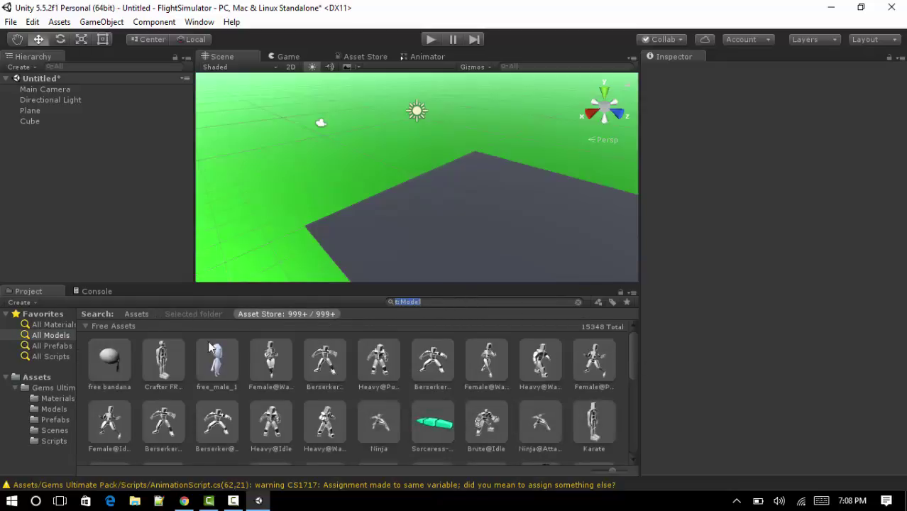
Step: Import the Vehicles standard package, keeping all of its files
left_click(59, 22)
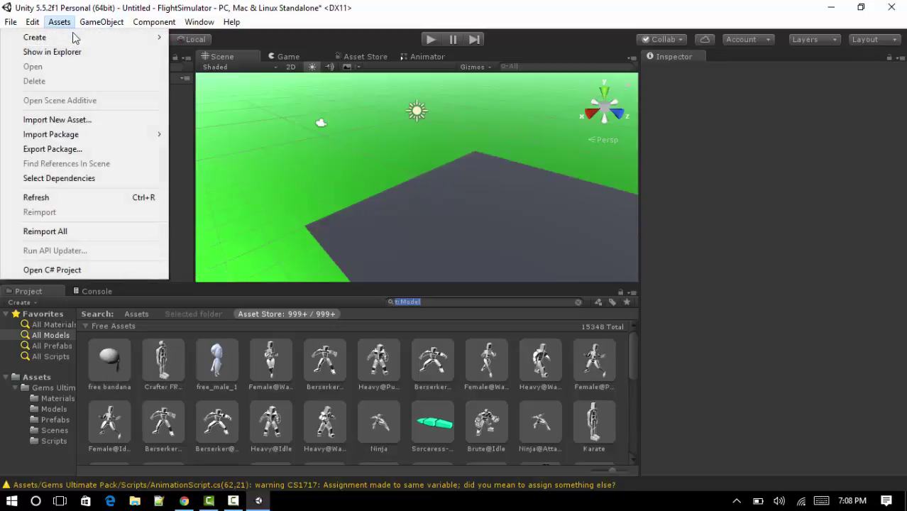
mouse_move(105, 135)
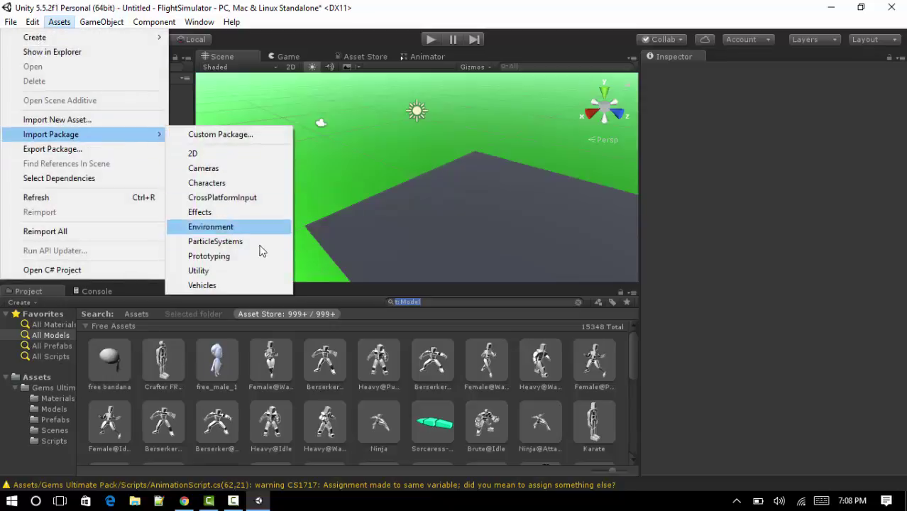
left_click(245, 286)
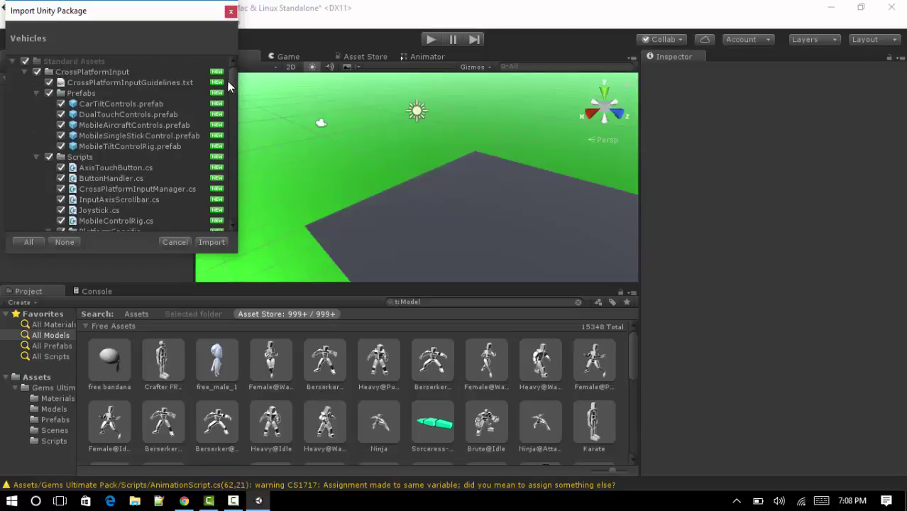
left_click(212, 242)
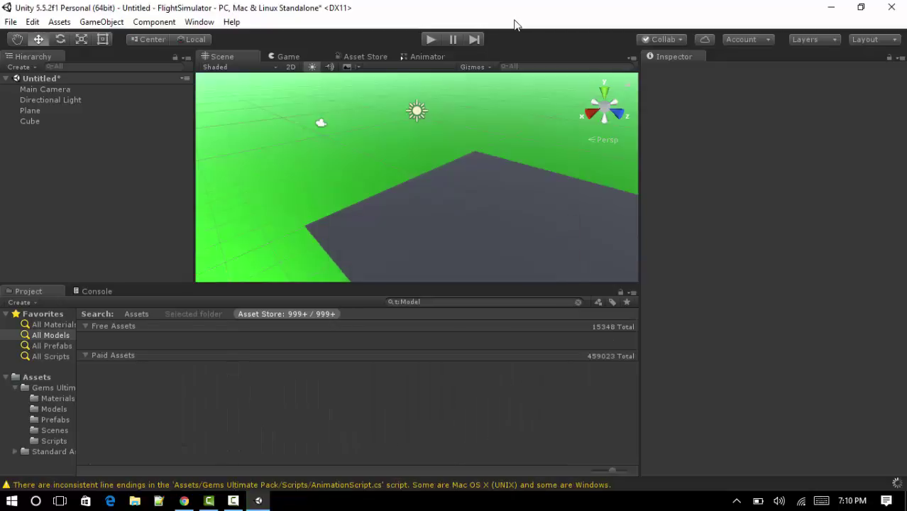
Step: Open Standard Assets/Vehicles/Aircraft/Prefabs and select the AircraftJet prefab
left_click(30, 378)
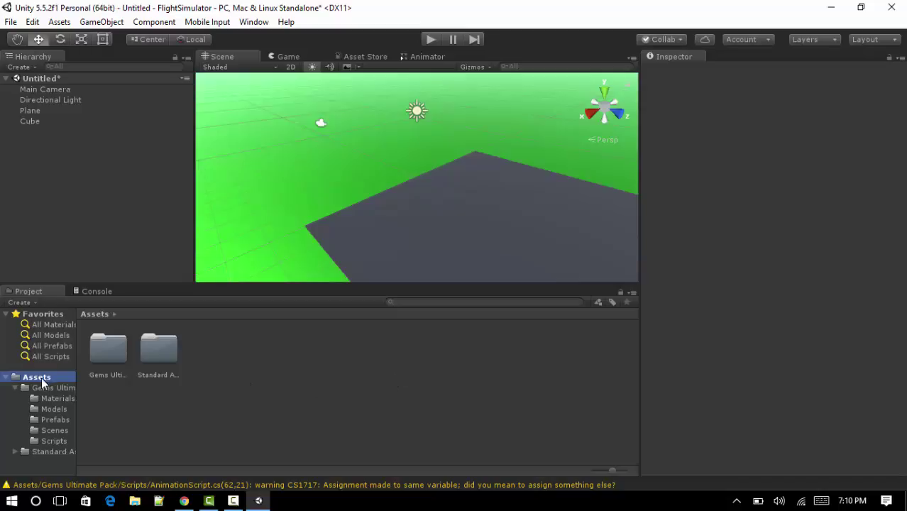
left_click(181, 355)
left_click(147, 350)
double_click(148, 349)
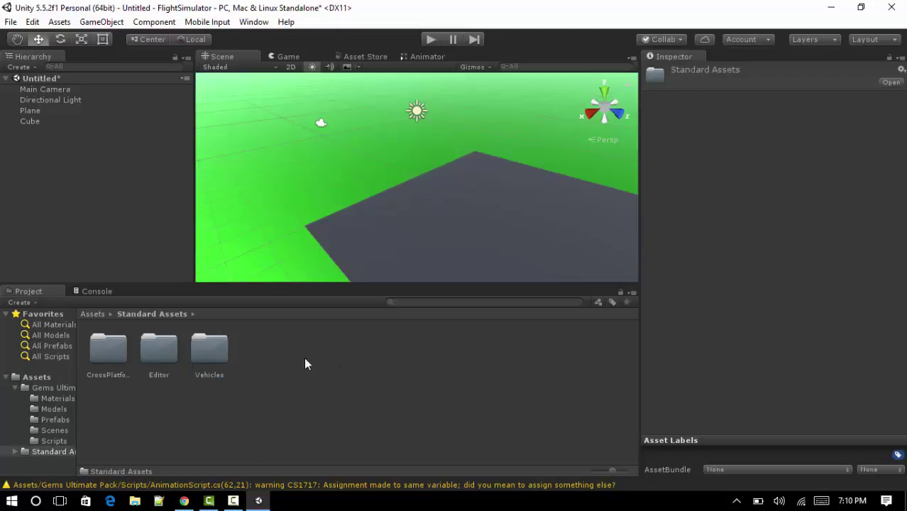
double_click(212, 355)
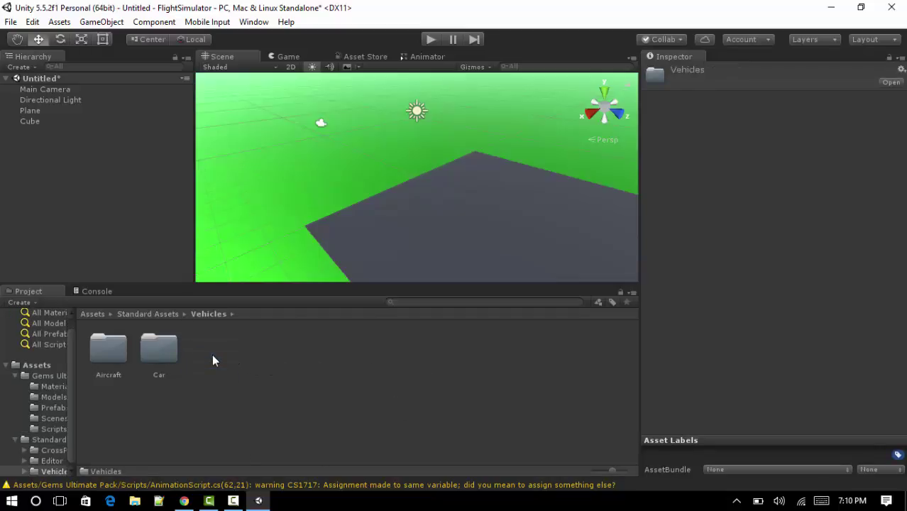
left_click(114, 352)
double_click(114, 351)
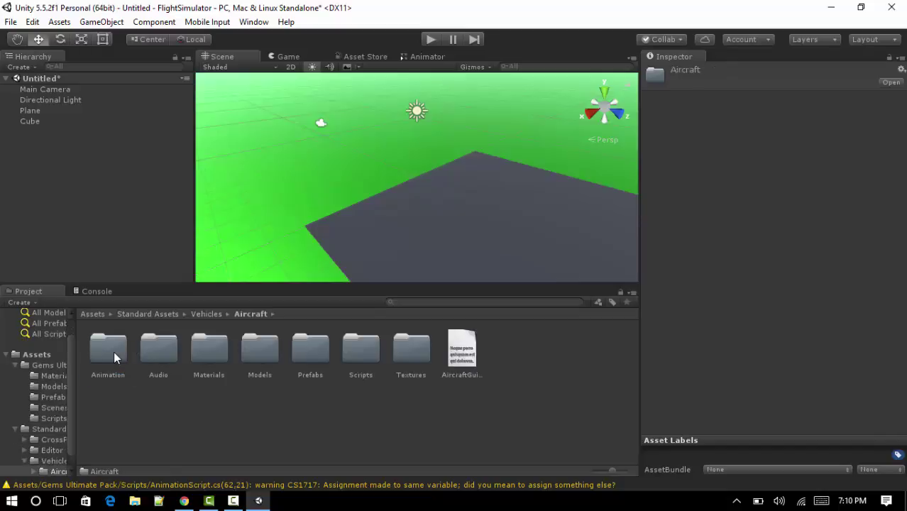
double_click(305, 355)
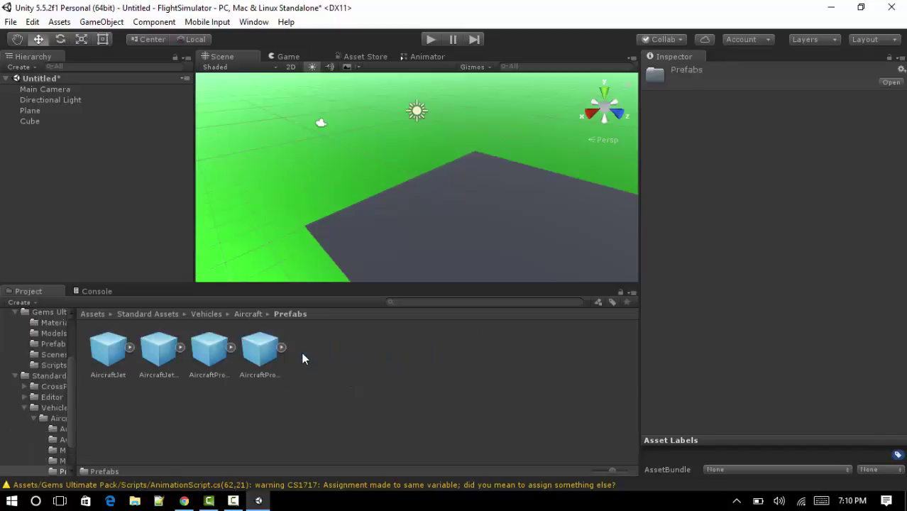
left_click(114, 350)
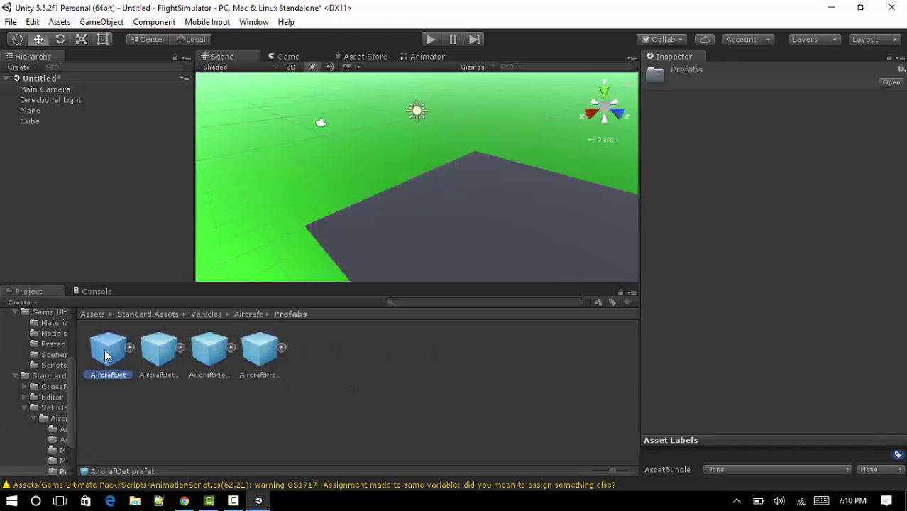
Step: Place an AircraftJet on the runway and scale it to 0.4 on X, Y and Z
left_click_drag(99, 354, 539, 260)
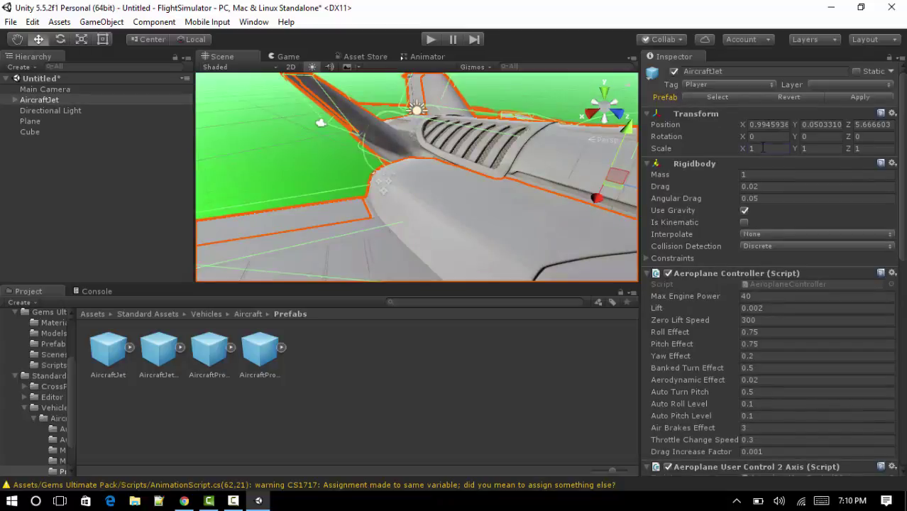
type("0.4")
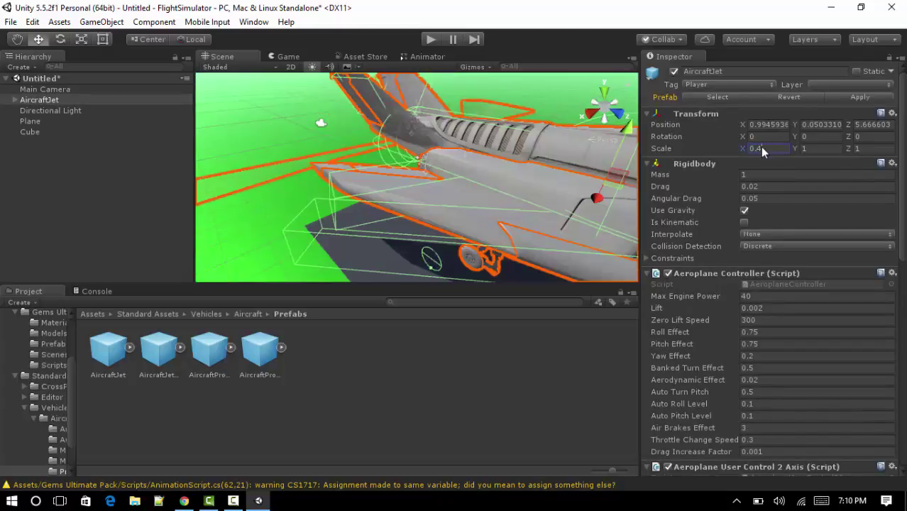
left_click(829, 148)
type("0.4")
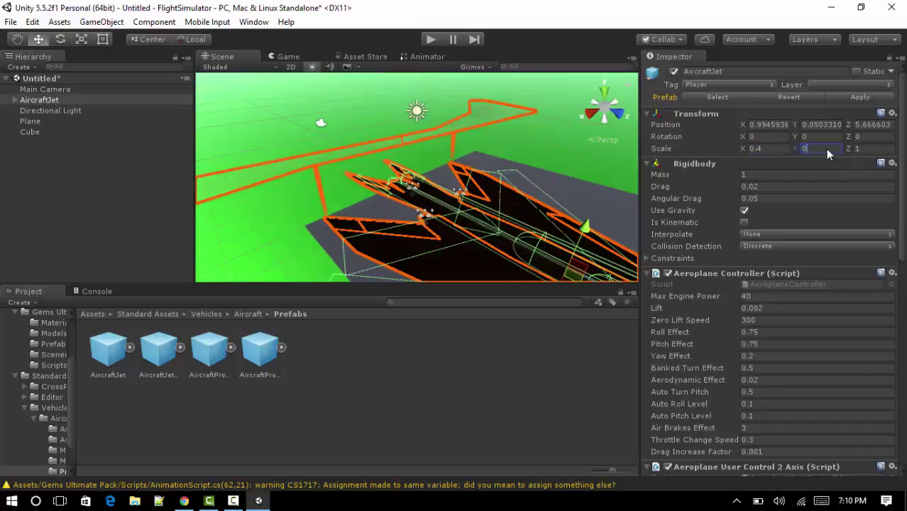
left_click(878, 149)
type("0.4")
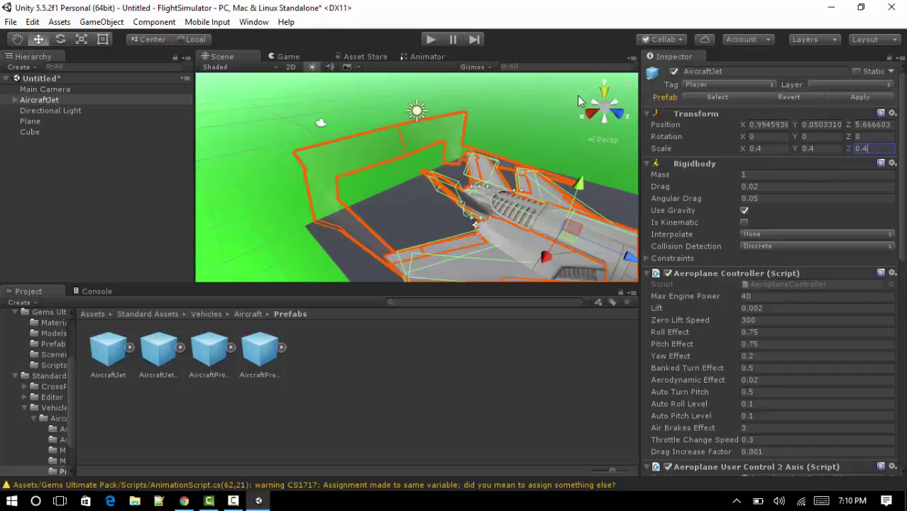
Step: Click through Trail Right and the ground Plane, clear the selection, then select Main Camera
left_click(307, 160)
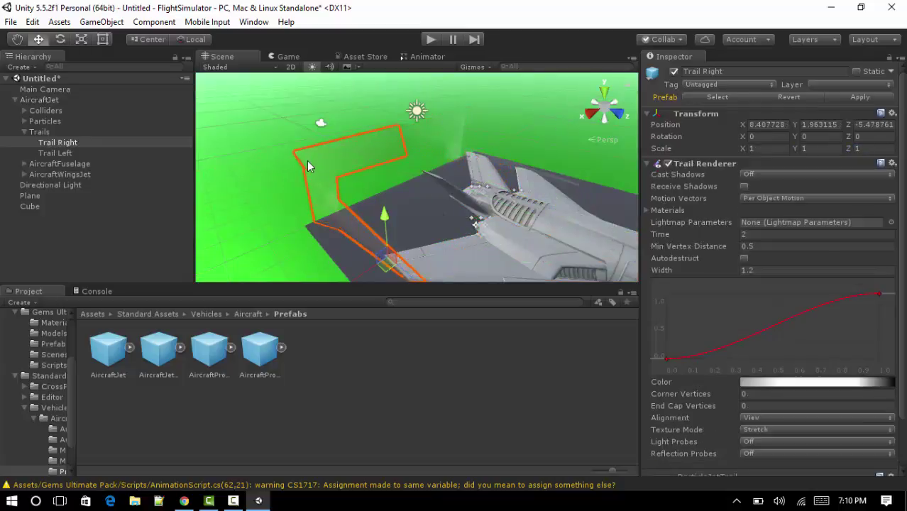
left_click(259, 145)
left_click_drag(294, 199, 185, 100)
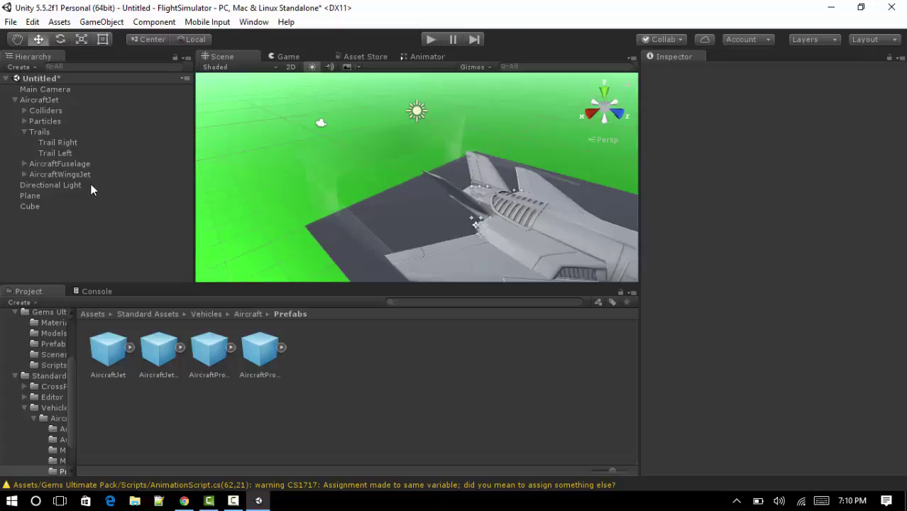
left_click(41, 90)
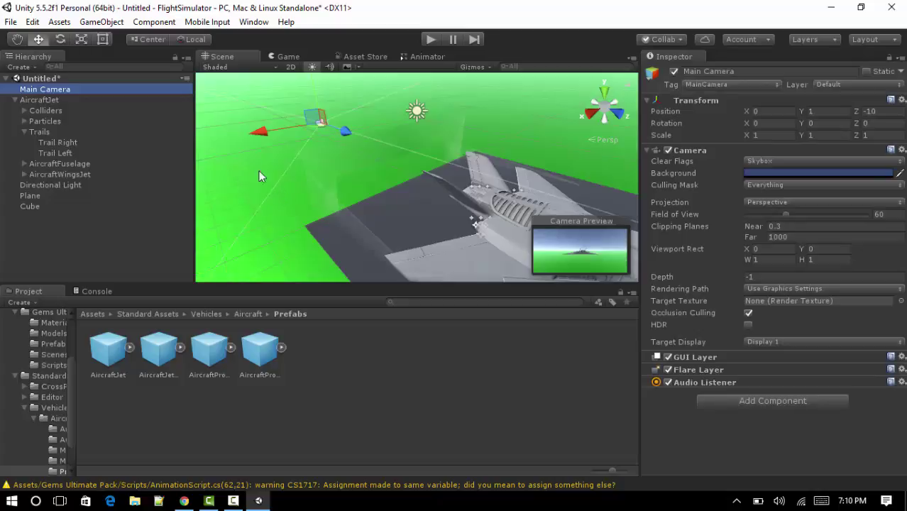
Step: Preview the Game view, then back in Scene select the whole AircraftJet
left_click(287, 56)
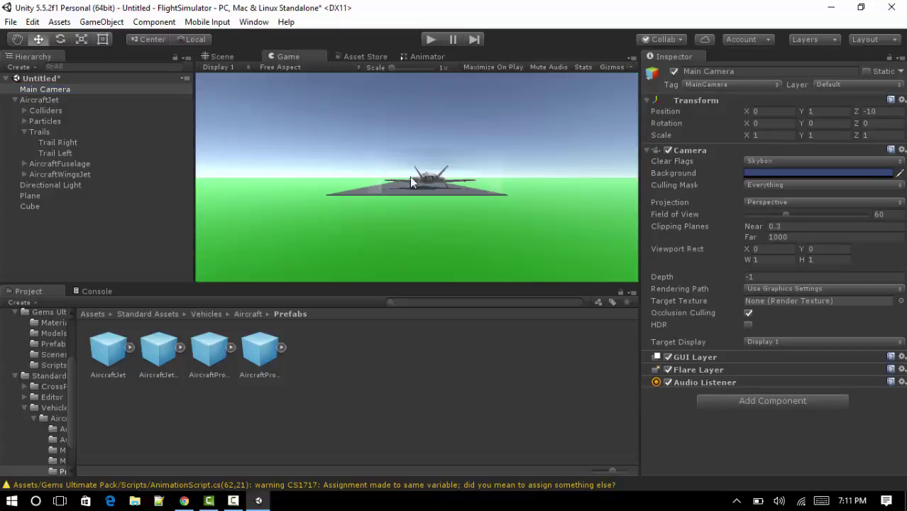
left_click(222, 56)
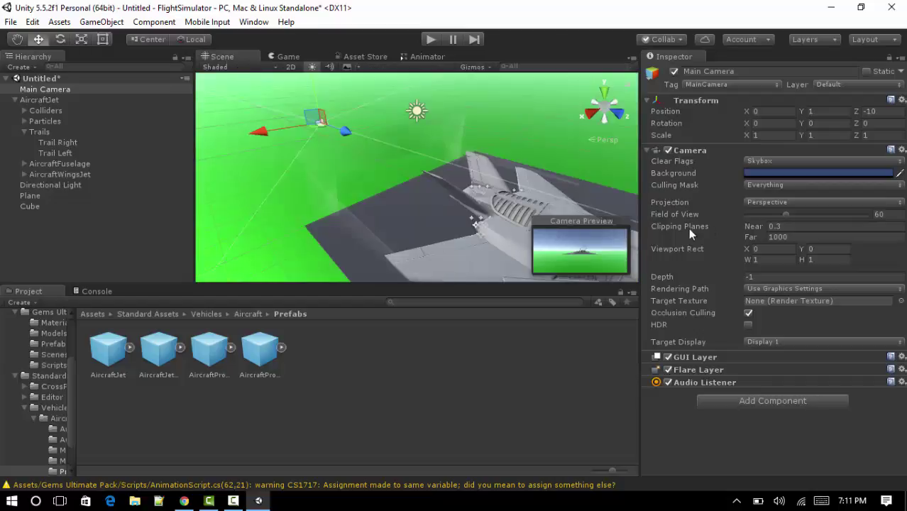
left_click(503, 210)
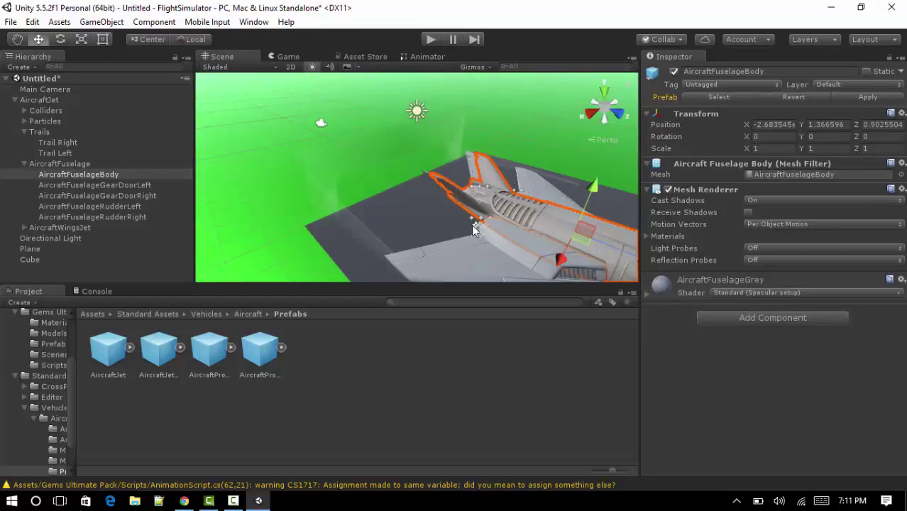
left_click(39, 101)
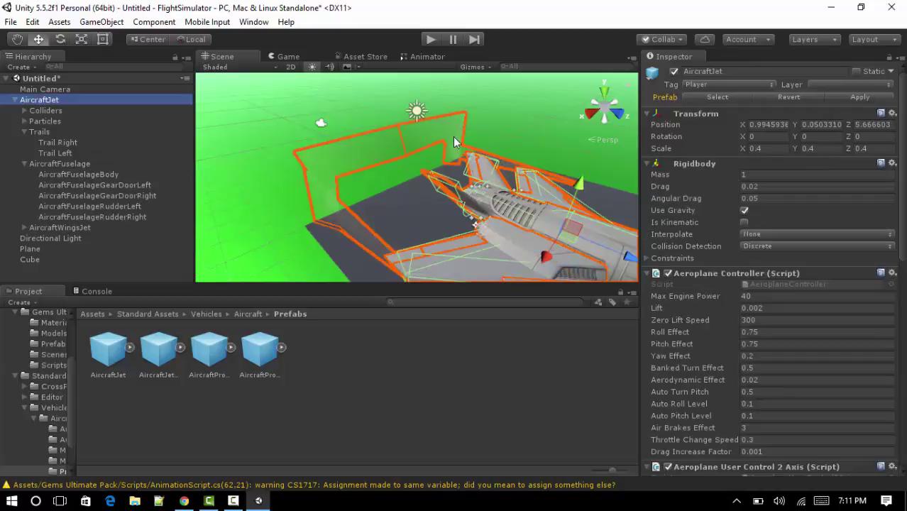
Step: Set the AircraftJet's position to X 0, Y 0, Z 5
left_click(783, 136)
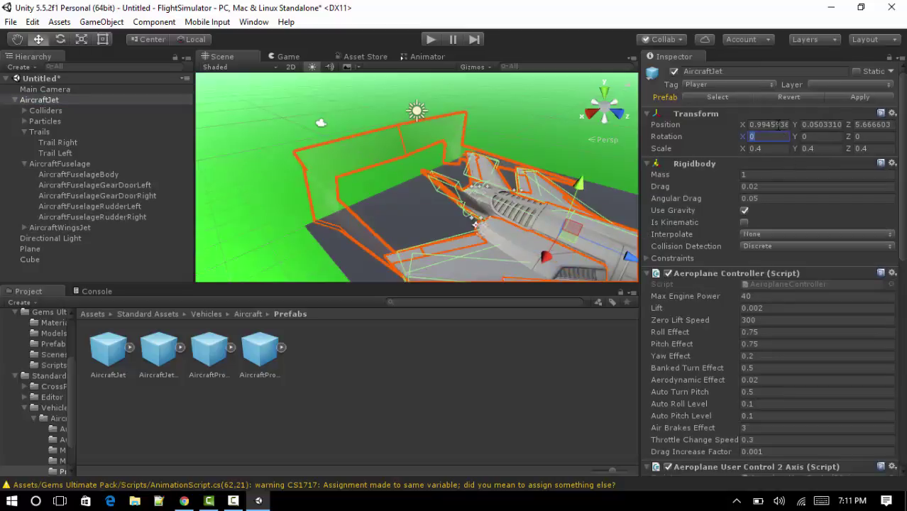
type("0")
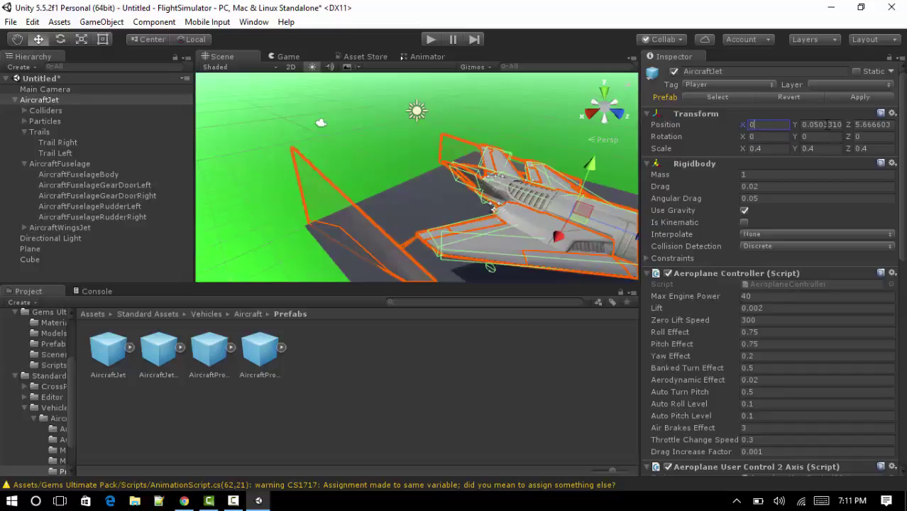
left_click(822, 124)
type("0")
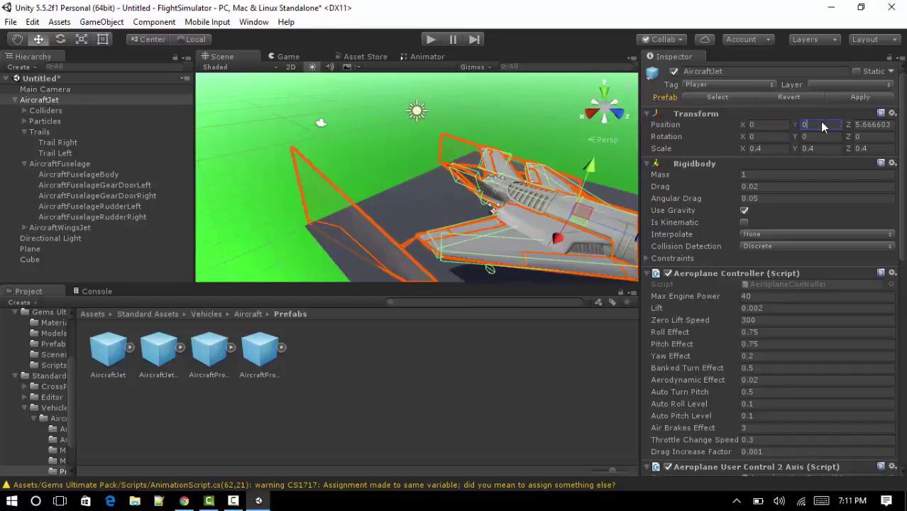
left_click(863, 125)
type("5")
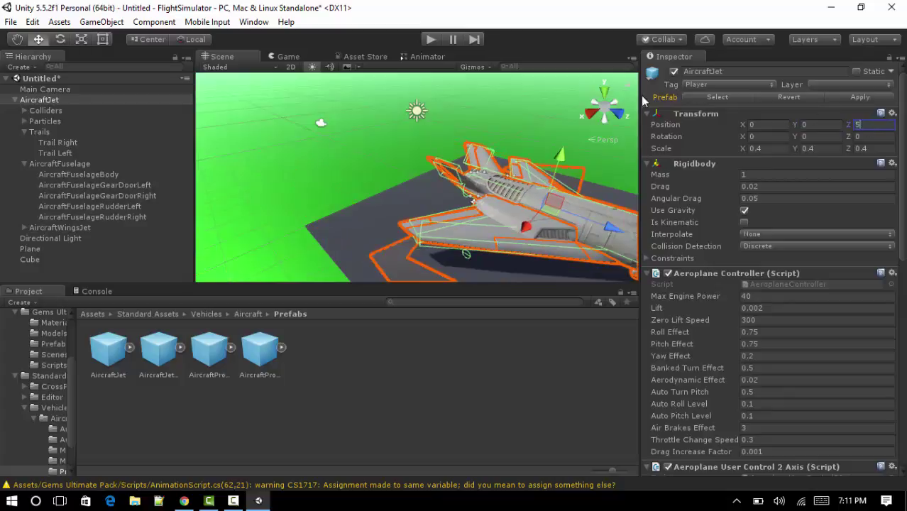
Step: Select the Main Camera and set its Z position to -3
left_click(363, 161)
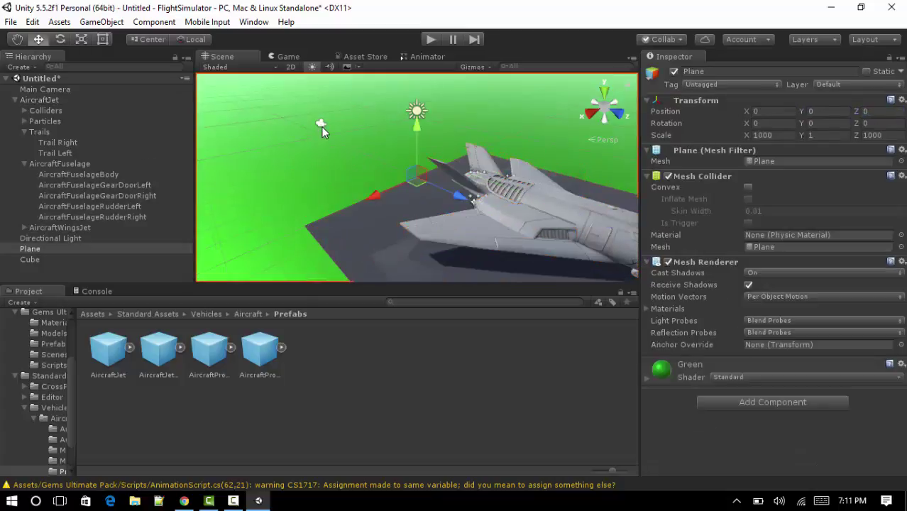
left_click(322, 127)
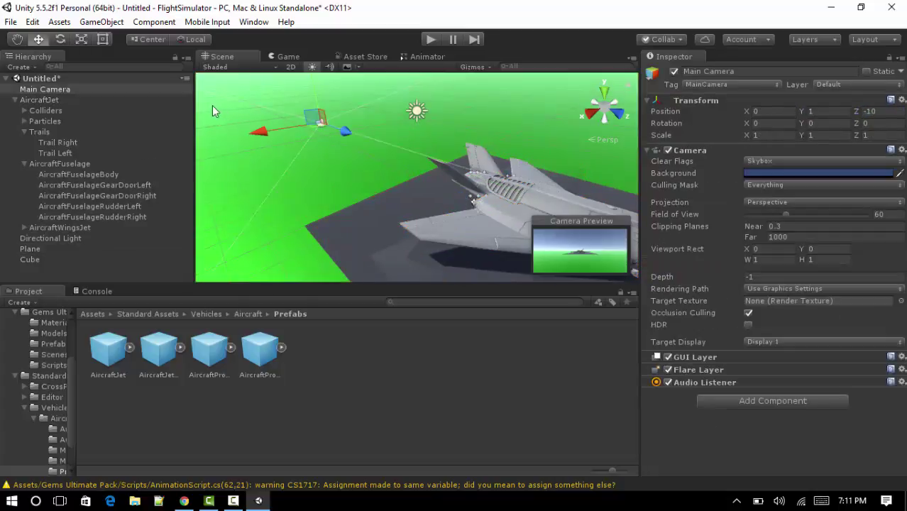
left_click(889, 117)
type("-")
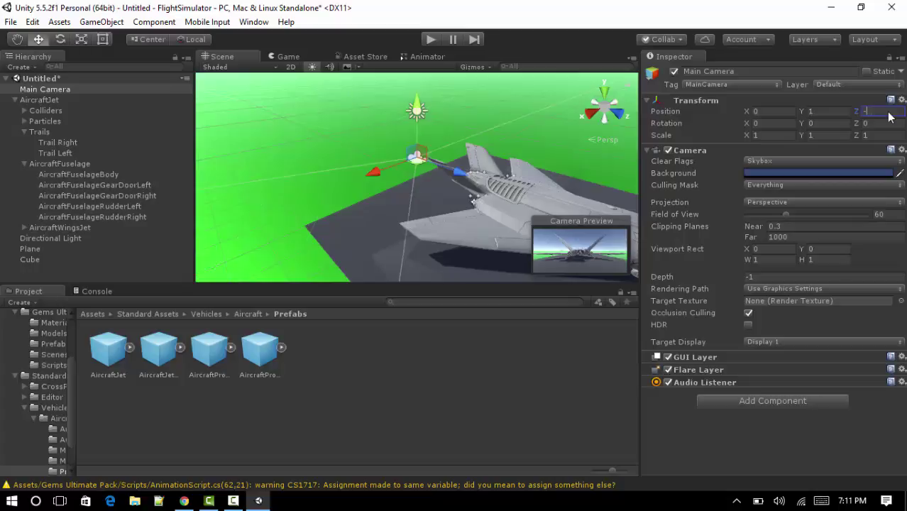
type("5")
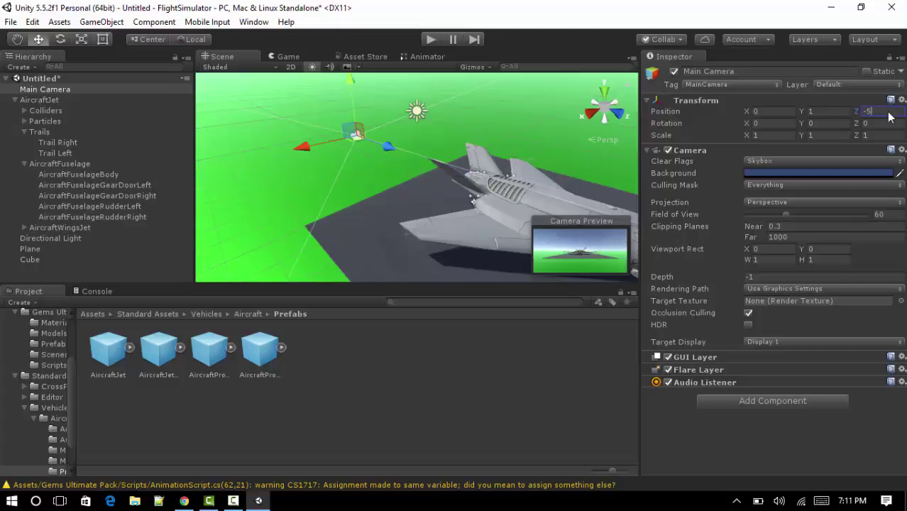
key("BackSpace")
type("3")
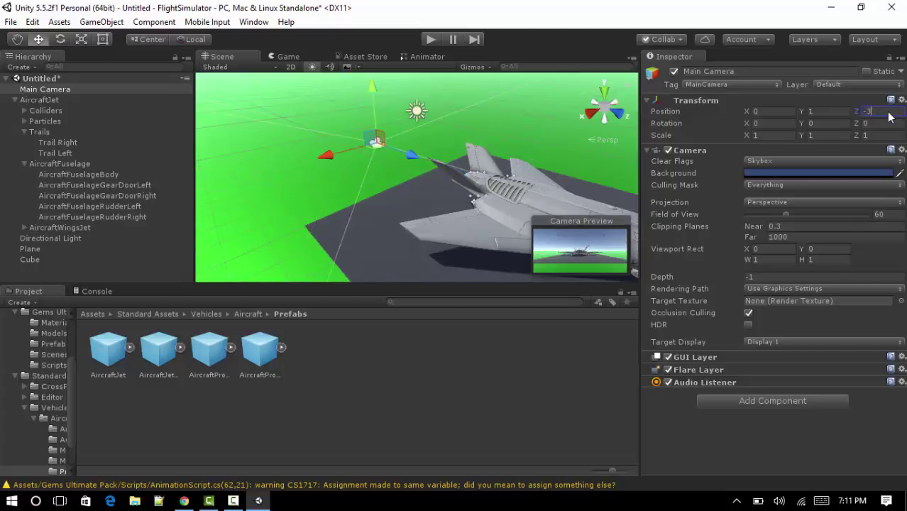
key("BackSpace")
type("2")
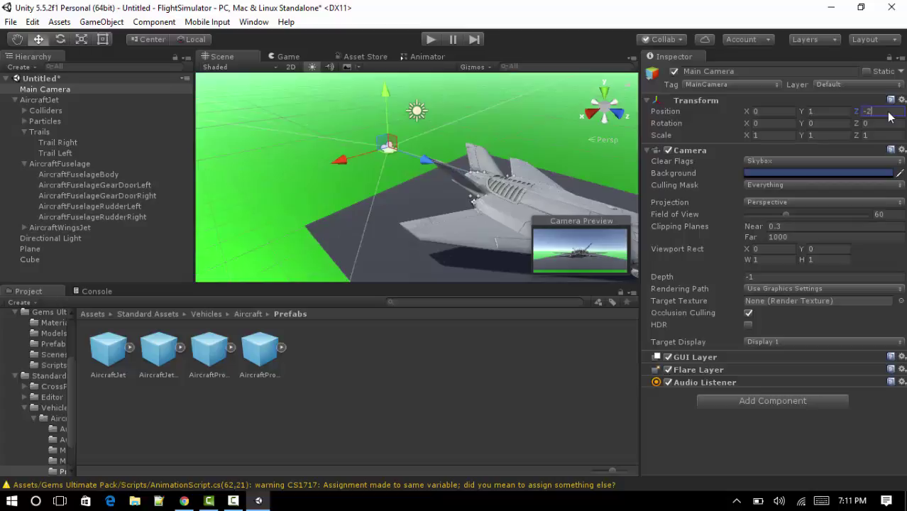
key("BackSpace")
type("3")
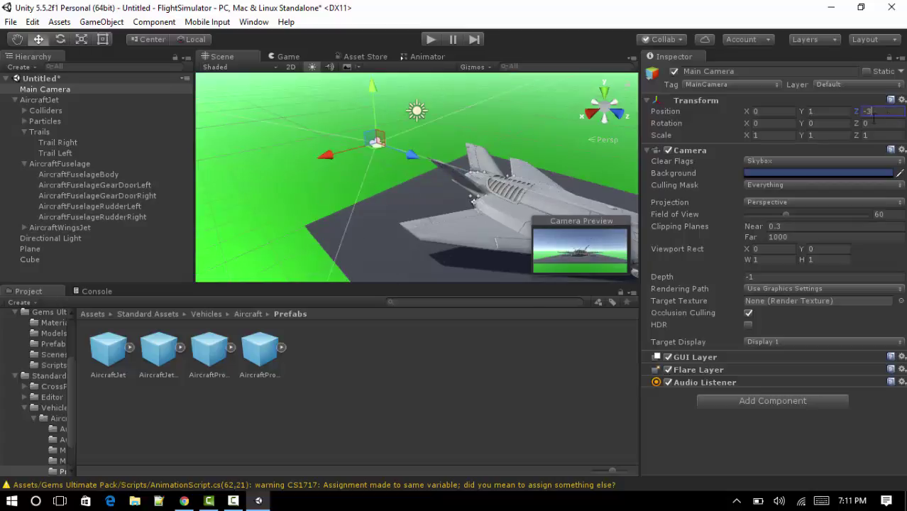
Step: Set the Main Camera's Y position to 3
left_click(820, 134)
type("5")
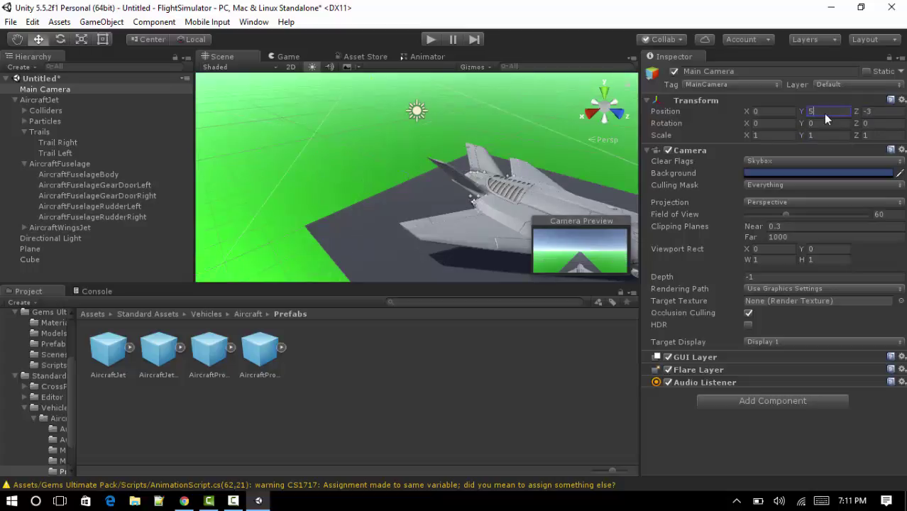
key("BackSpace")
type("3")
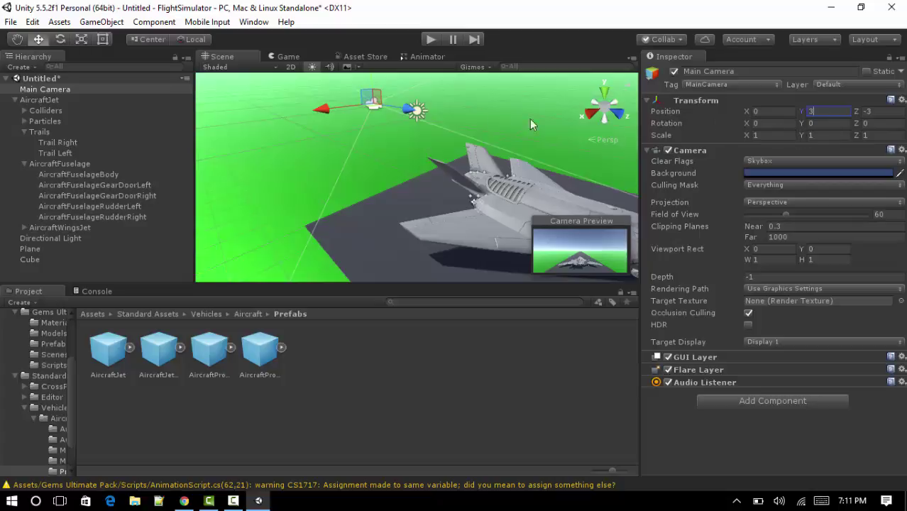
Step: Parent Main Camera under AircraftJet in the Hierarchy, then deselect it
left_click(73, 100)
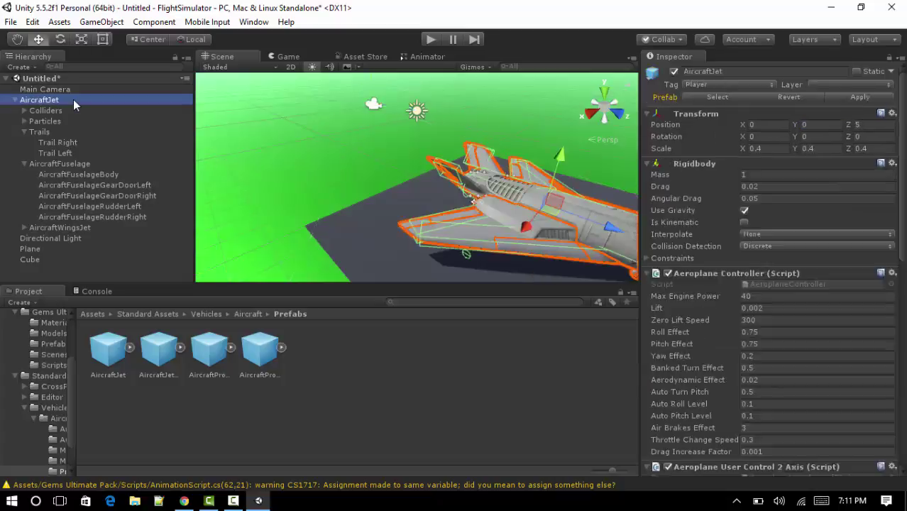
left_click(34, 89)
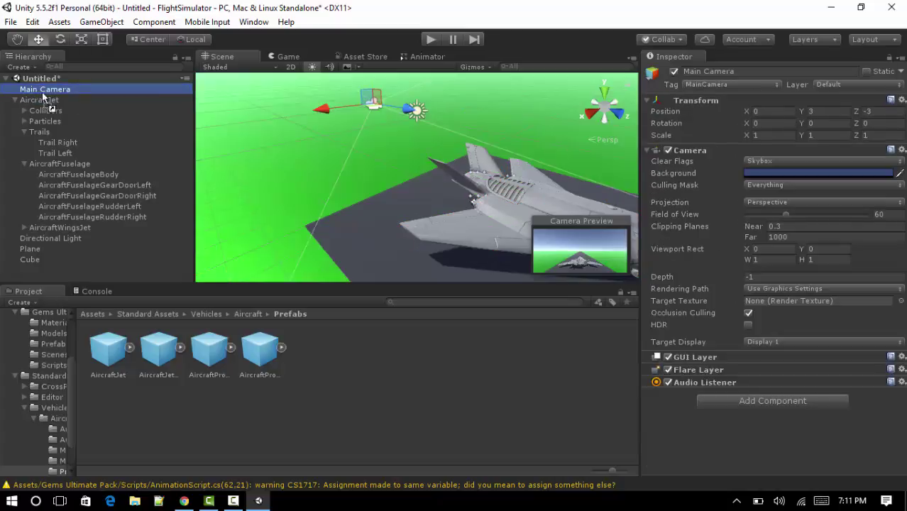
mouse_move(47, 94)
left_mouse_down()
mouse_move(82, 163)
mouse_move(35, 100)
left_mouse_up()
left_click(296, 393)
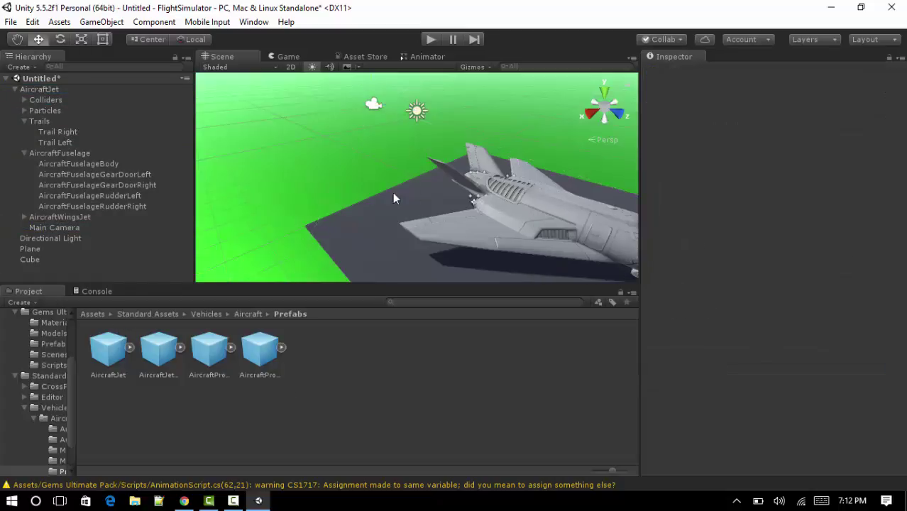
scroll(72, 327, "up", 5)
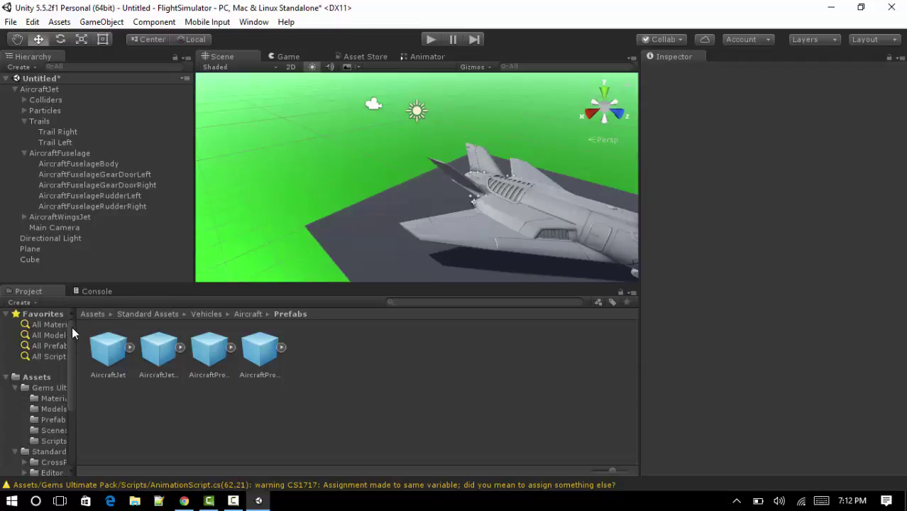
Step: Drag Fly.js and Ground Detect.js from the desktop into Assets, then re-maximize Unity
left_click(39, 377)
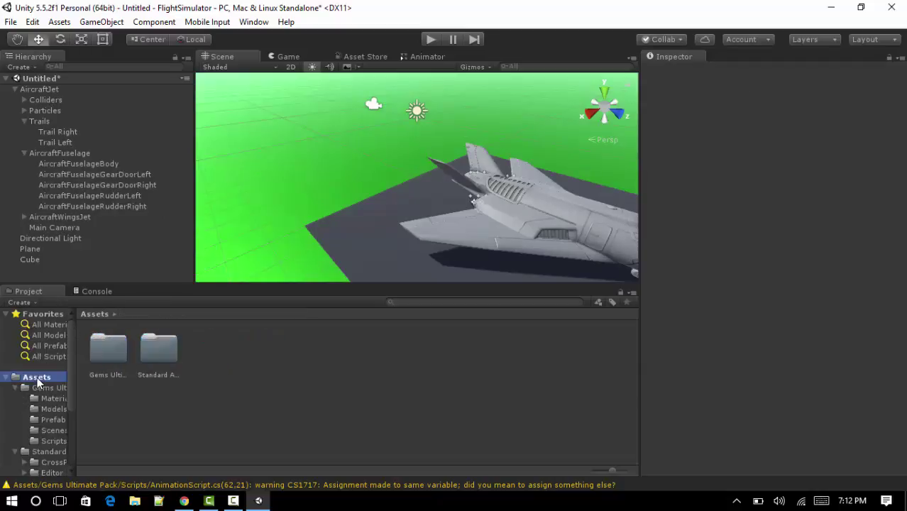
left_click_drag(490, 4, 1, 92)
left_click(757, 33)
left_click_drag(826, 147, 827, 92)
left_click_drag(882, 80, 278, 369)
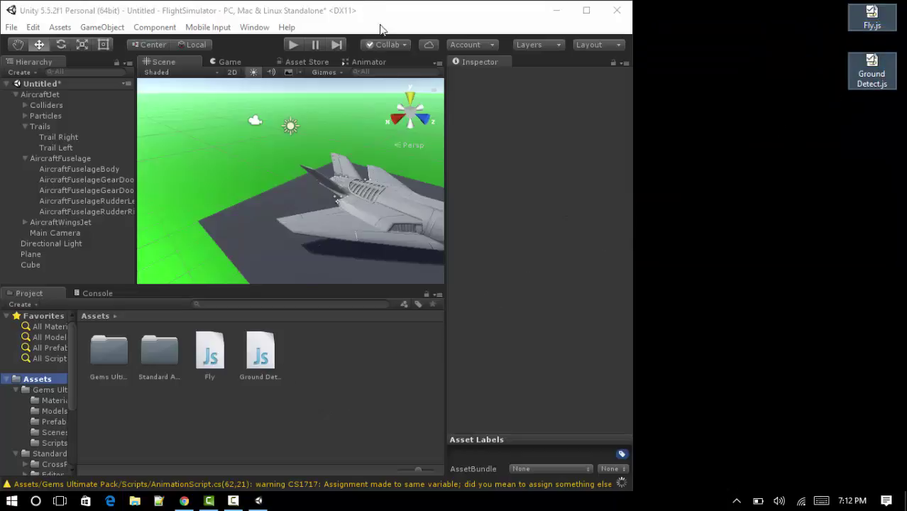
left_click(348, 7)
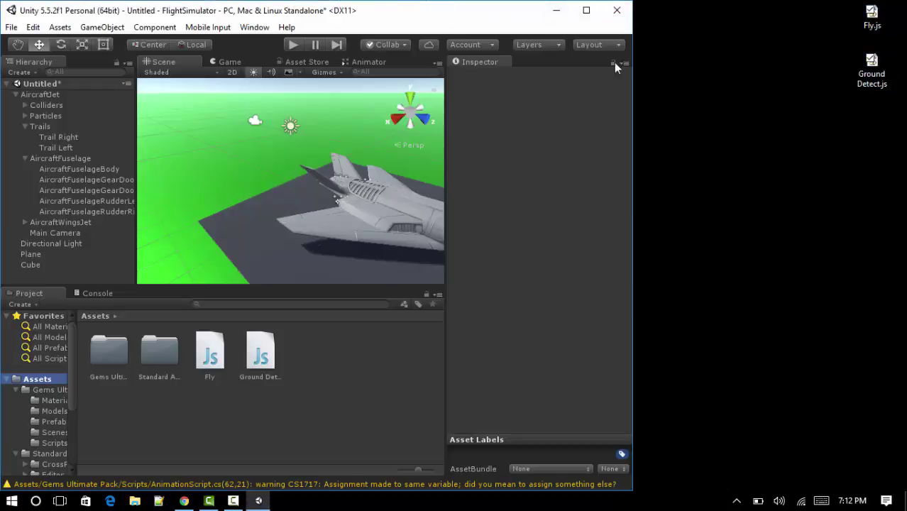
double_click(461, 14)
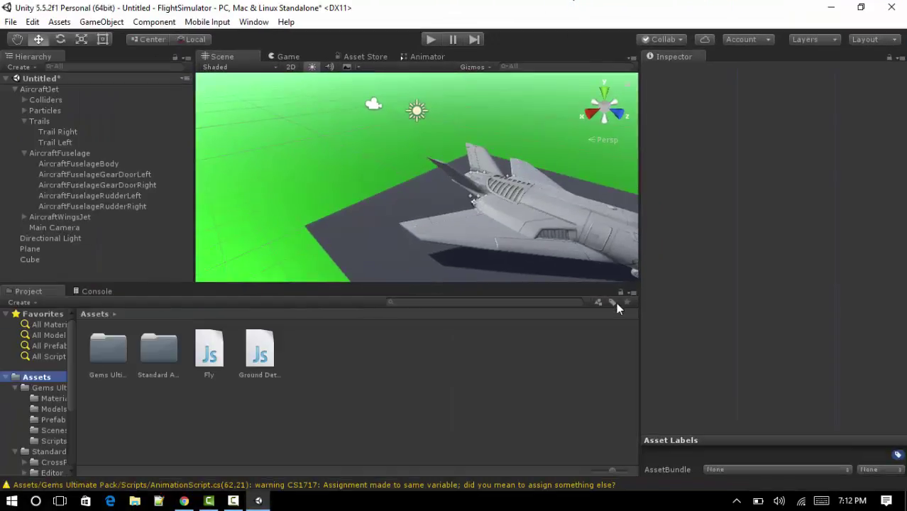
Step: Select AircraftJet and add the Fly script through an Add Component search for 'fly'
left_click(518, 230)
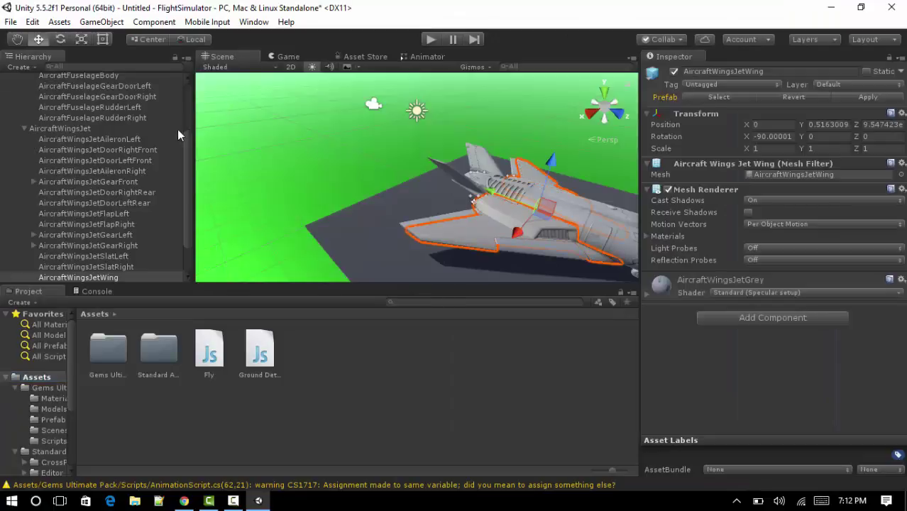
scroll(183, 120, "up", 3)
left_click(39, 90)
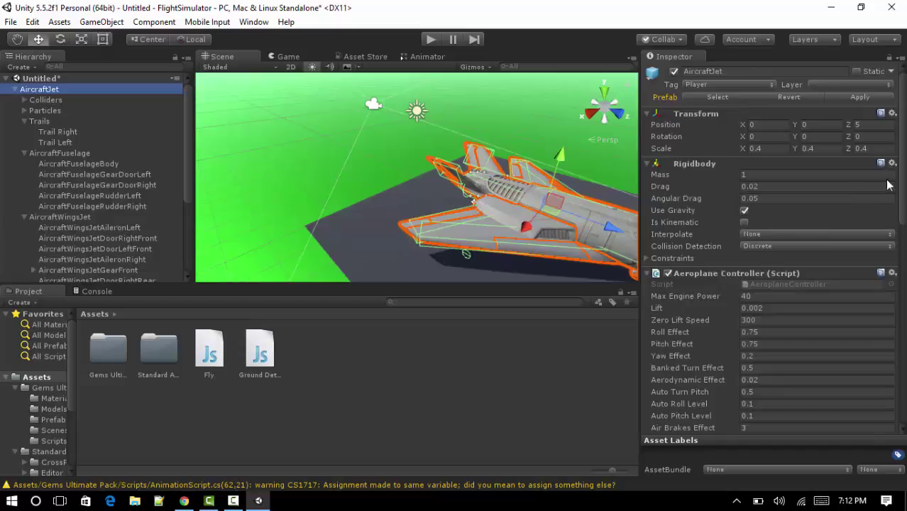
left_click_drag(901, 183, 898, 418)
left_click(782, 415)
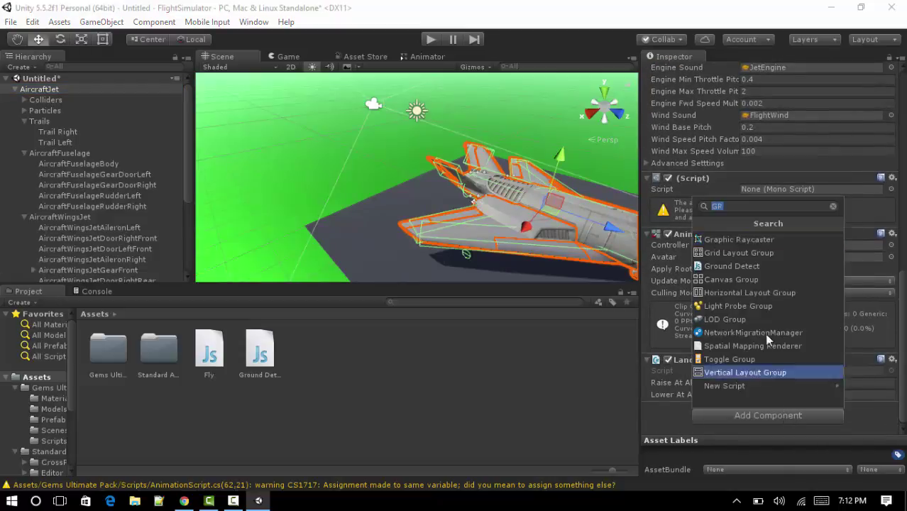
left_click(766, 206)
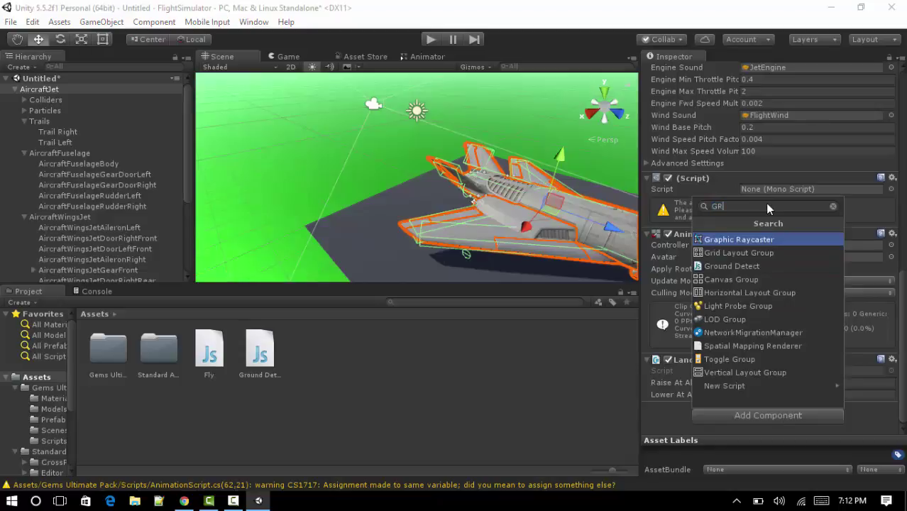
key("BackSpace")
key("BackSpace")
type("flu")
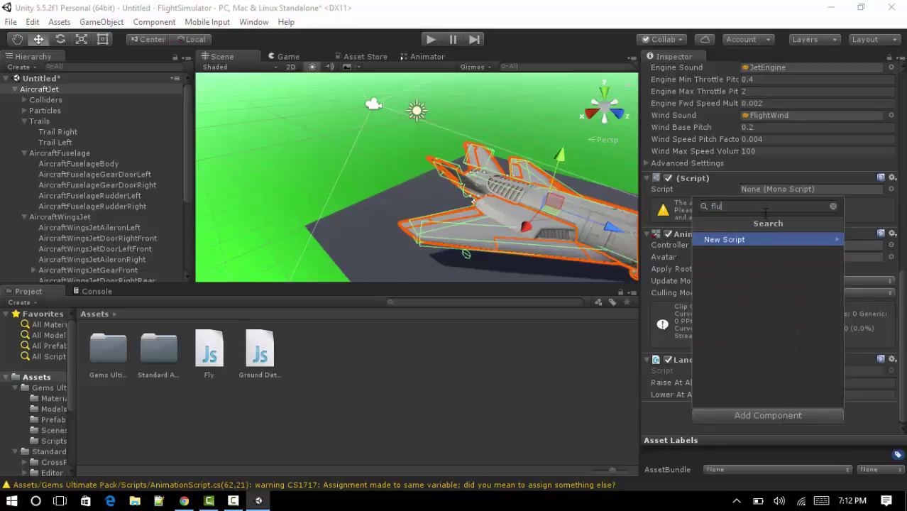
key("BackSpace")
type("y")
left_click(710, 240)
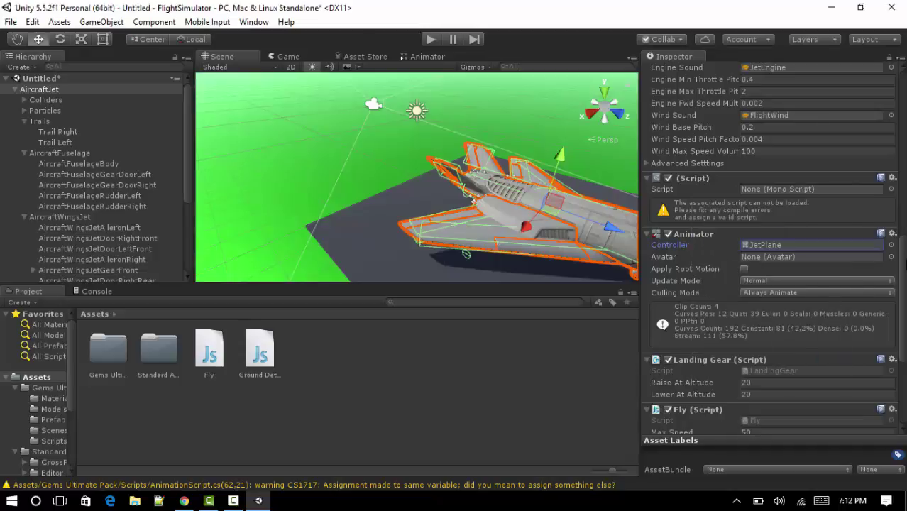
Step: Drag Main Camera from the Hierarchy into the Fly script's Cam field
left_click_drag(901, 269, 895, 345)
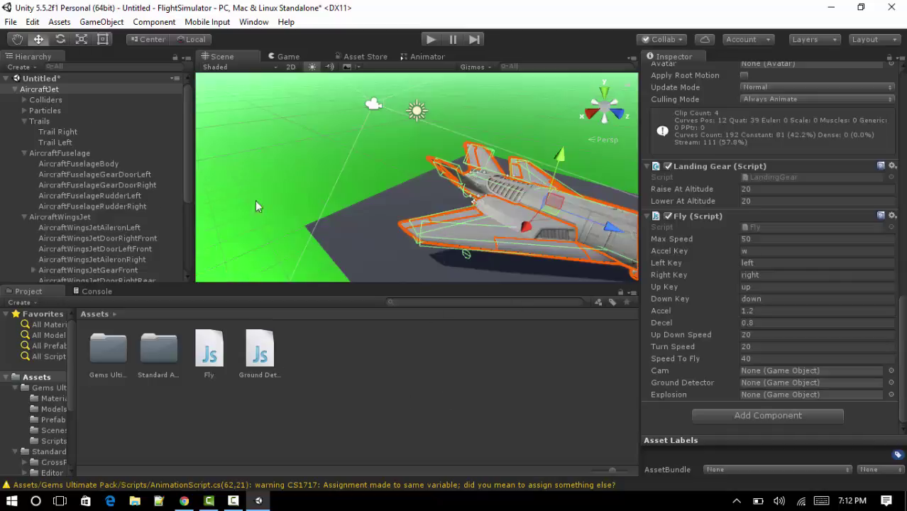
mouse_move(188, 156)
left_mouse_down()
mouse_move(187, 176)
mouse_move(188, 151)
left_mouse_up()
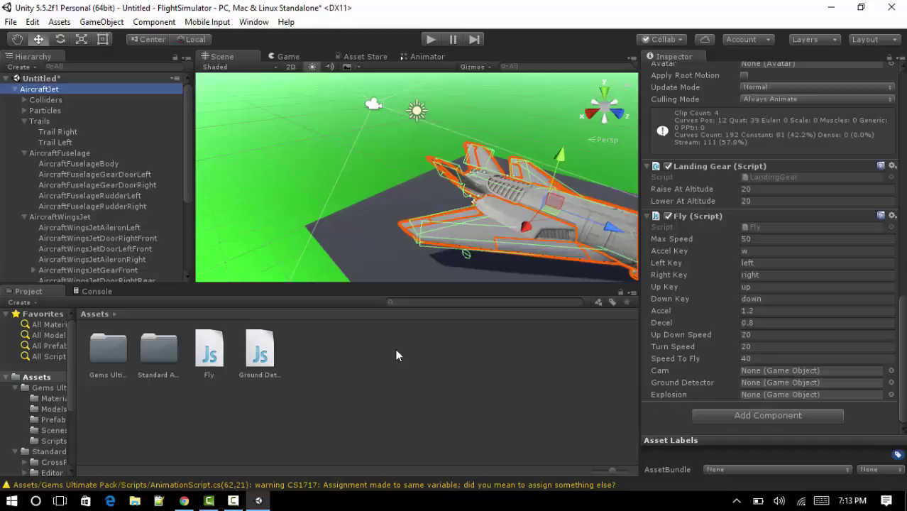
scroll(187, 183, "down", 1)
scroll(188, 186, "up", 1)
left_click_drag(187, 170, 166, 240)
left_click_drag(55, 246, 787, 377)
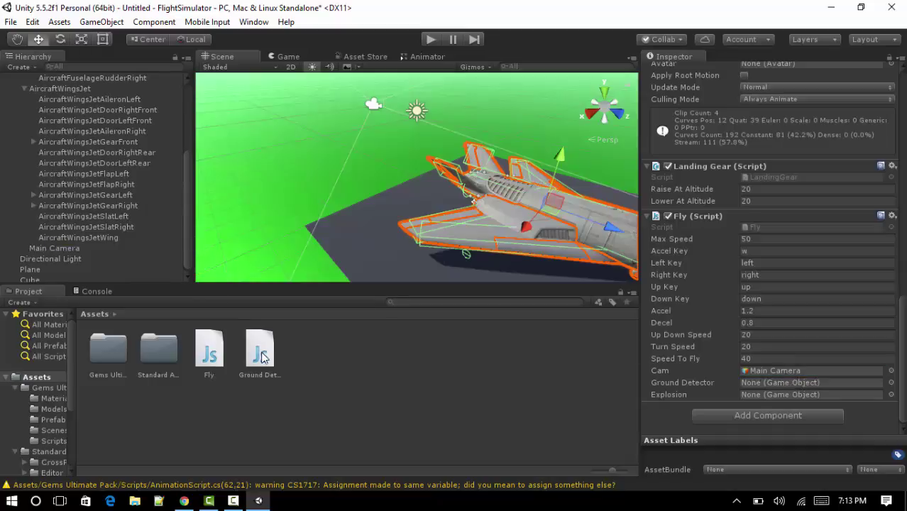
Step: Try dropping Ground Detect, then carry the ground Plane onto the Fly script's Ground Detector slot
left_click_drag(263, 355, 332, 369)
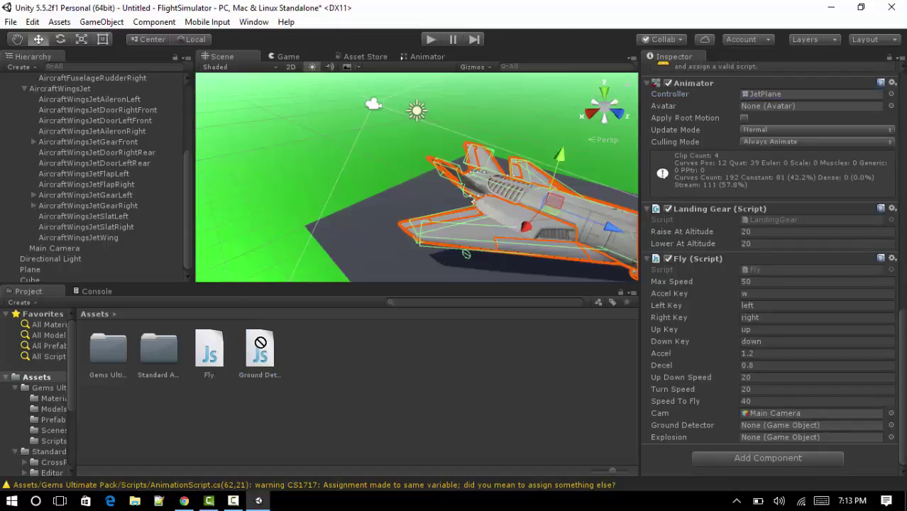
left_click_drag(187, 220, 185, 272)
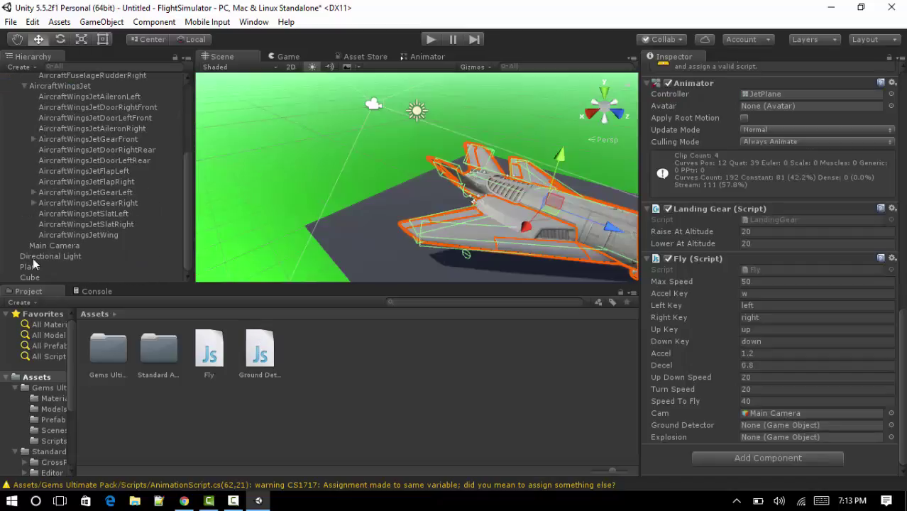
left_click_drag(32, 264, 368, 339)
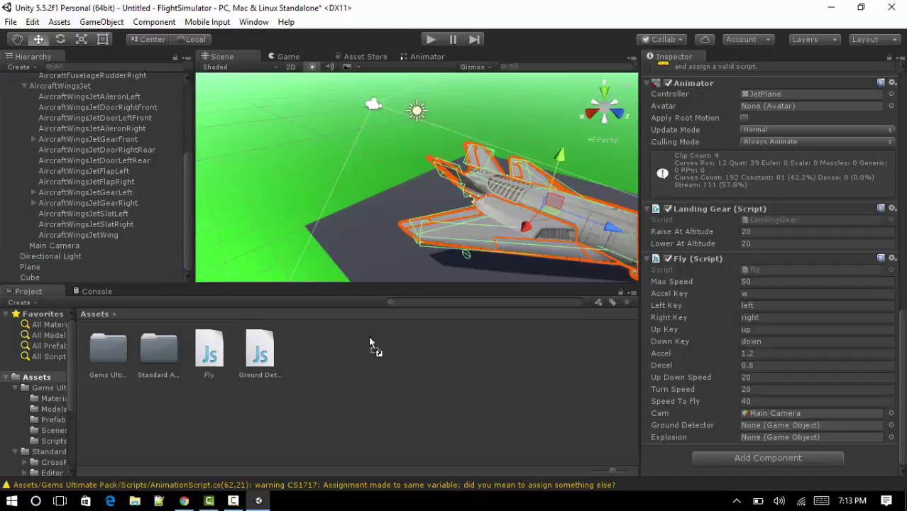
left_click_drag(489, 363, 765, 427)
Step: Assign Plane as the Fly script's Ground Detector, deselect the jet, and start Play mode
left_click(765, 427)
left_click(488, 372)
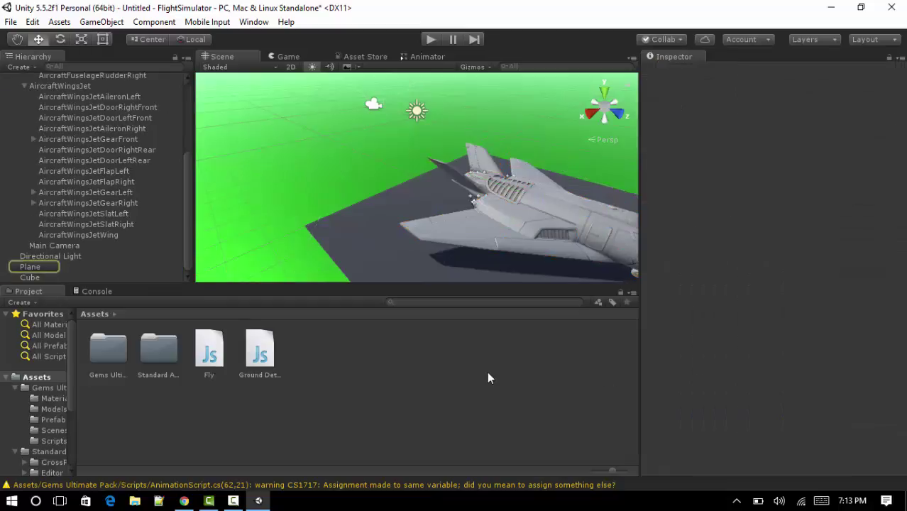
left_click(431, 41)
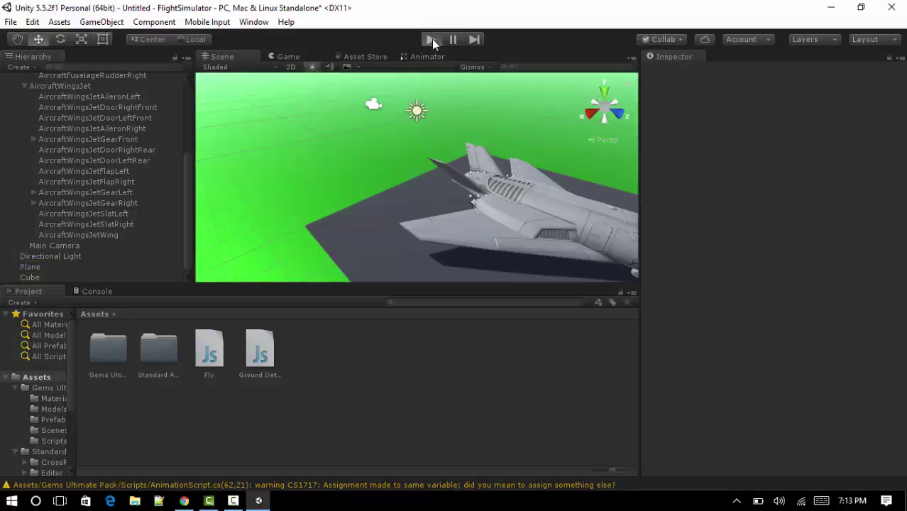